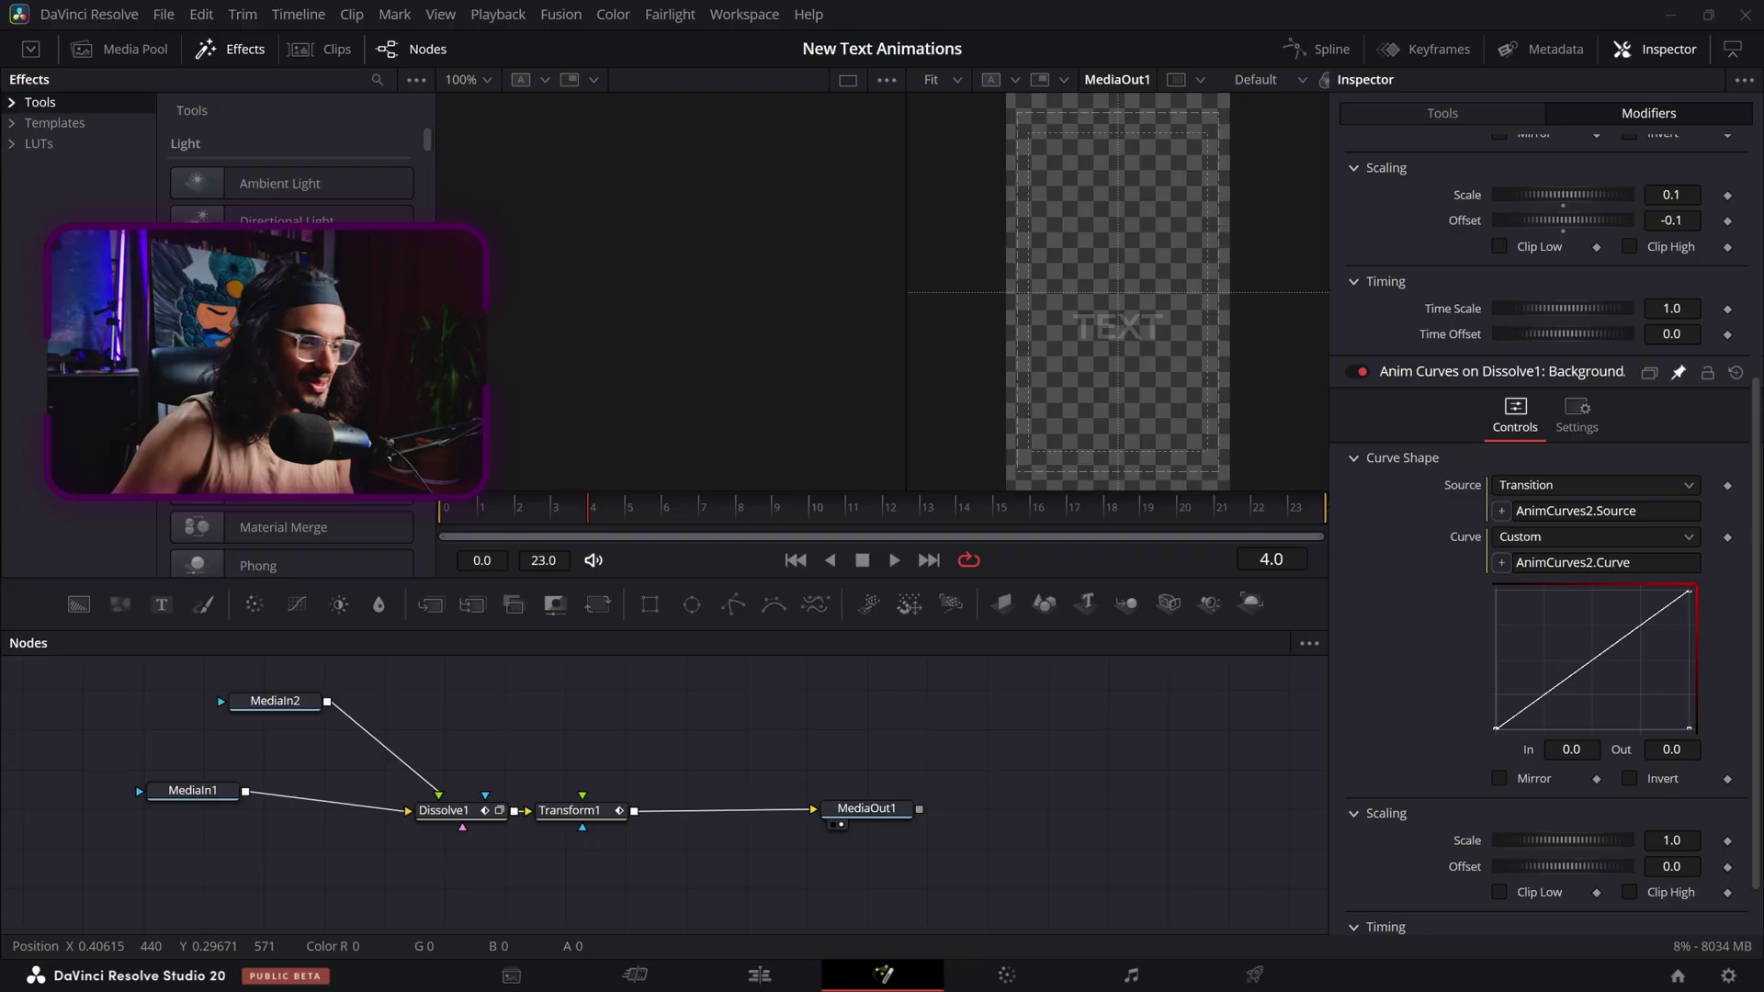
pyautogui.click(740, 981)
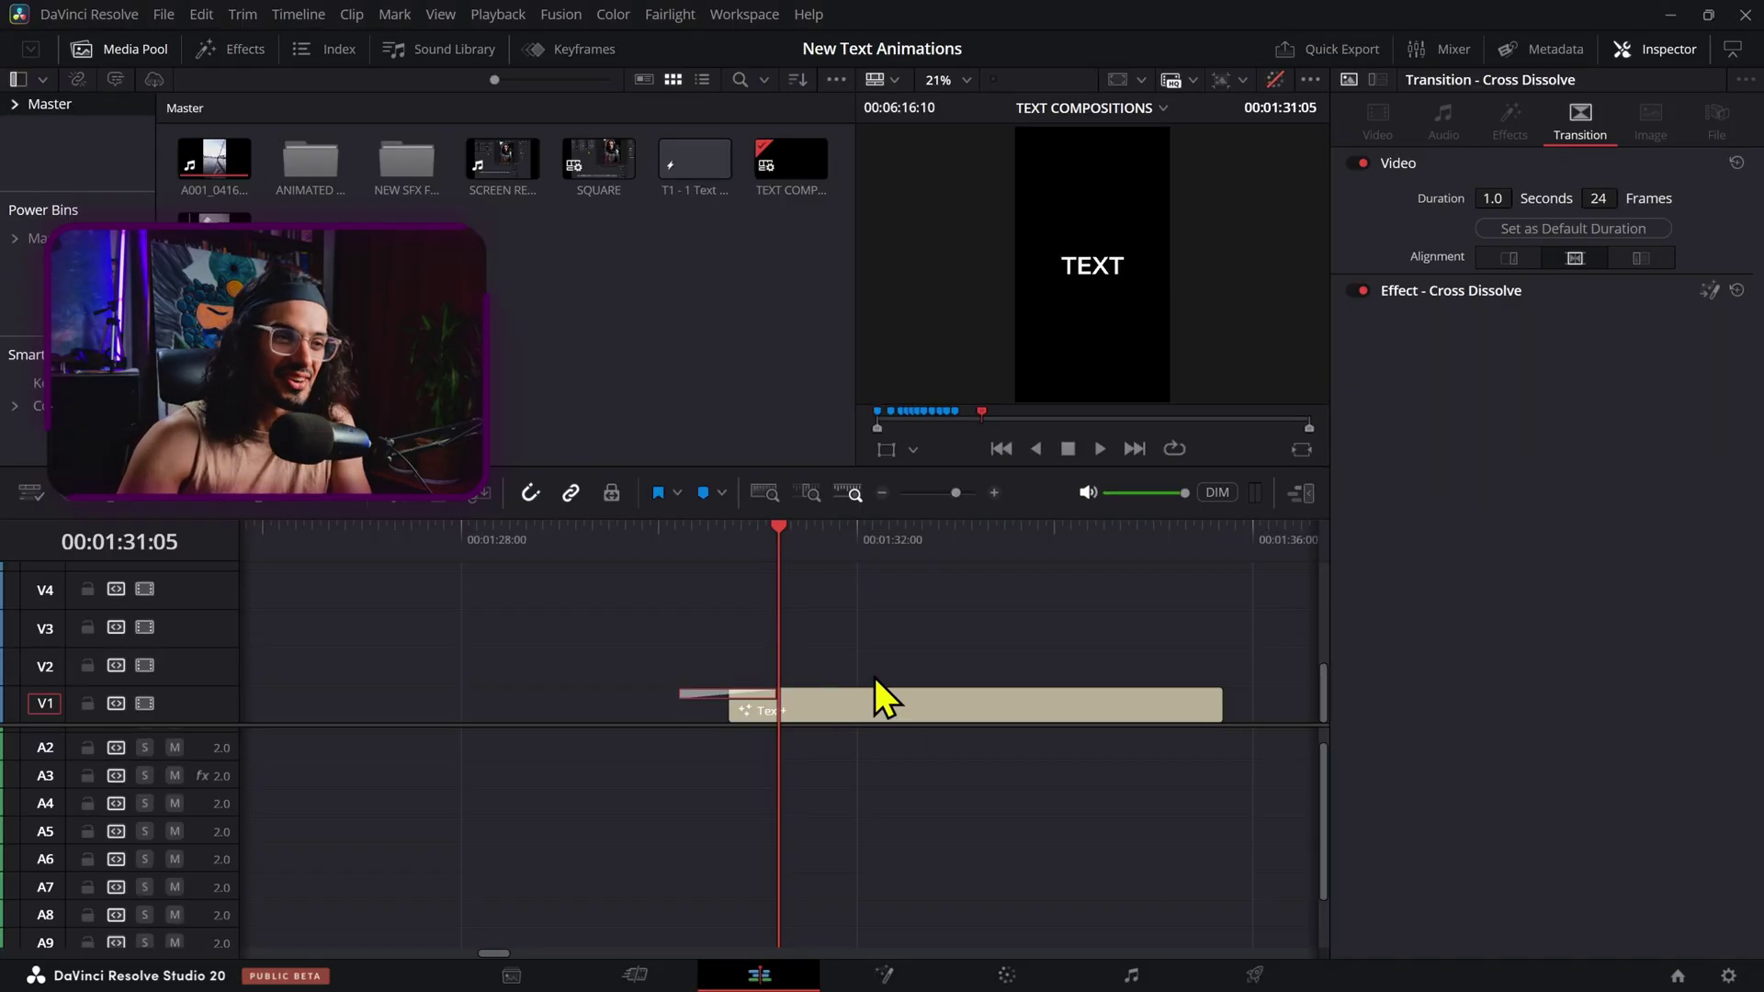
pyautogui.scroll(-5, 858, 677)
pyautogui.moveTo(618, 551); pyautogui.dragTo(728, 583)
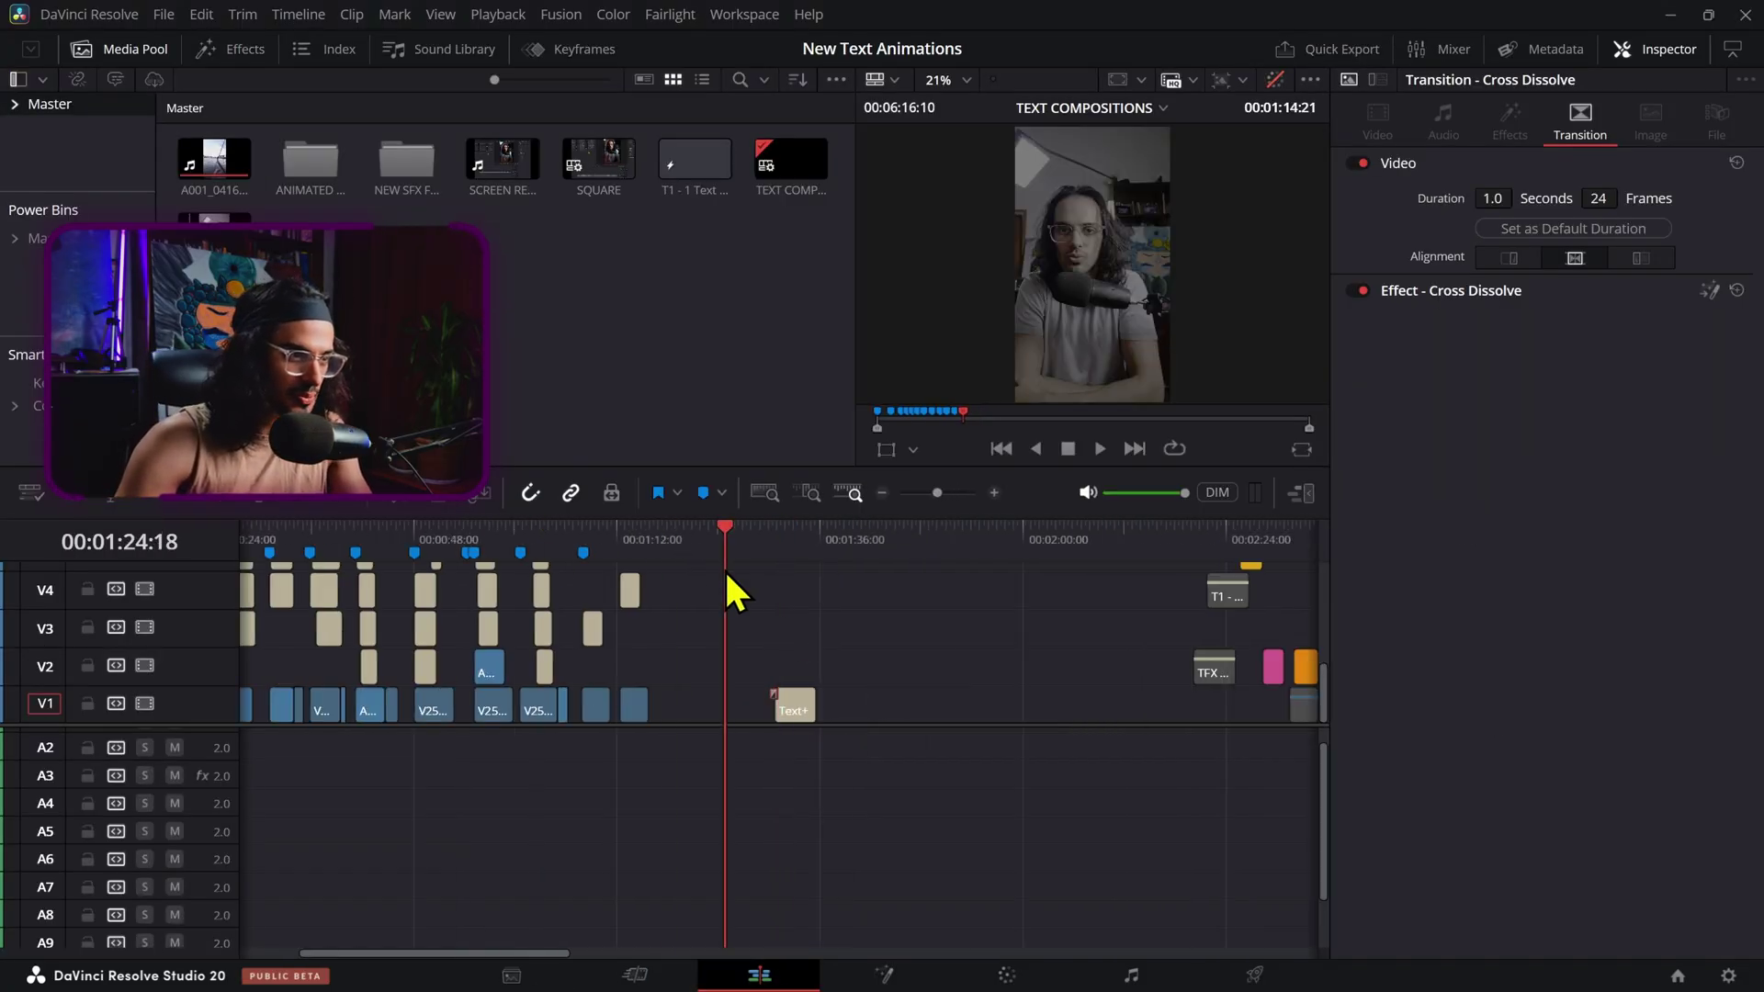
pyautogui.scroll(-1, 524, 579)
pyautogui.press('Home')
pyautogui.scroll(2, 459, 758)
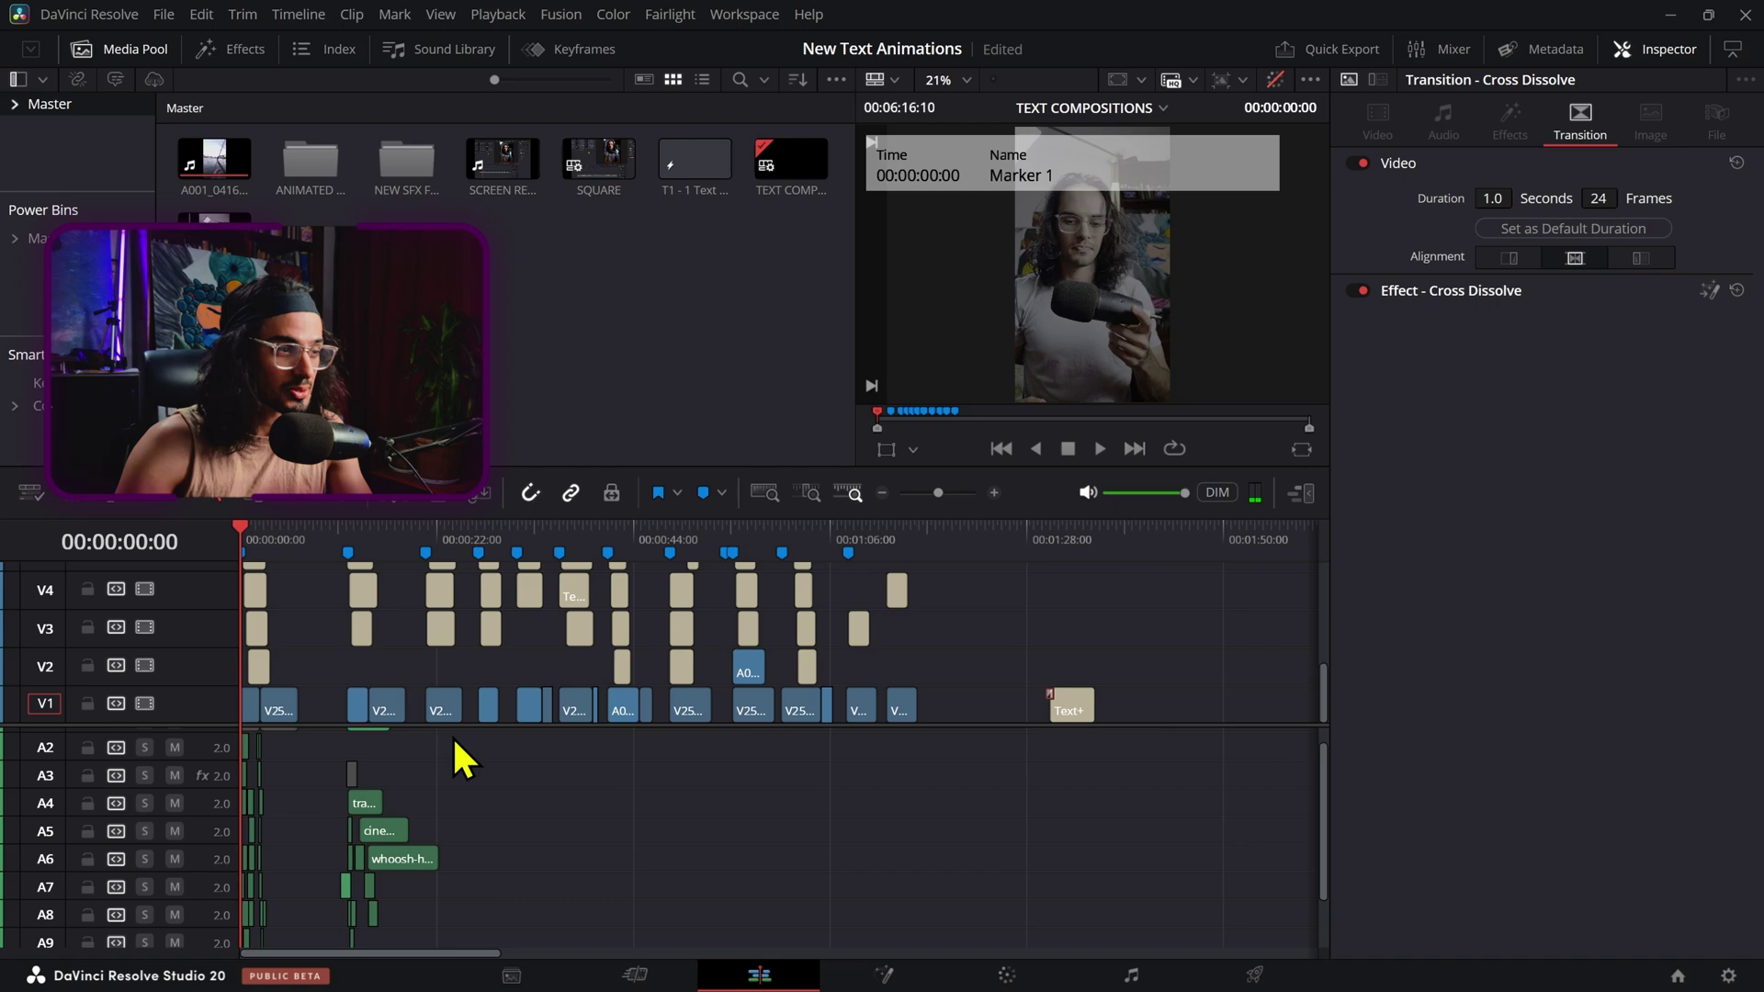
pyautogui.scroll(1, 565, 834)
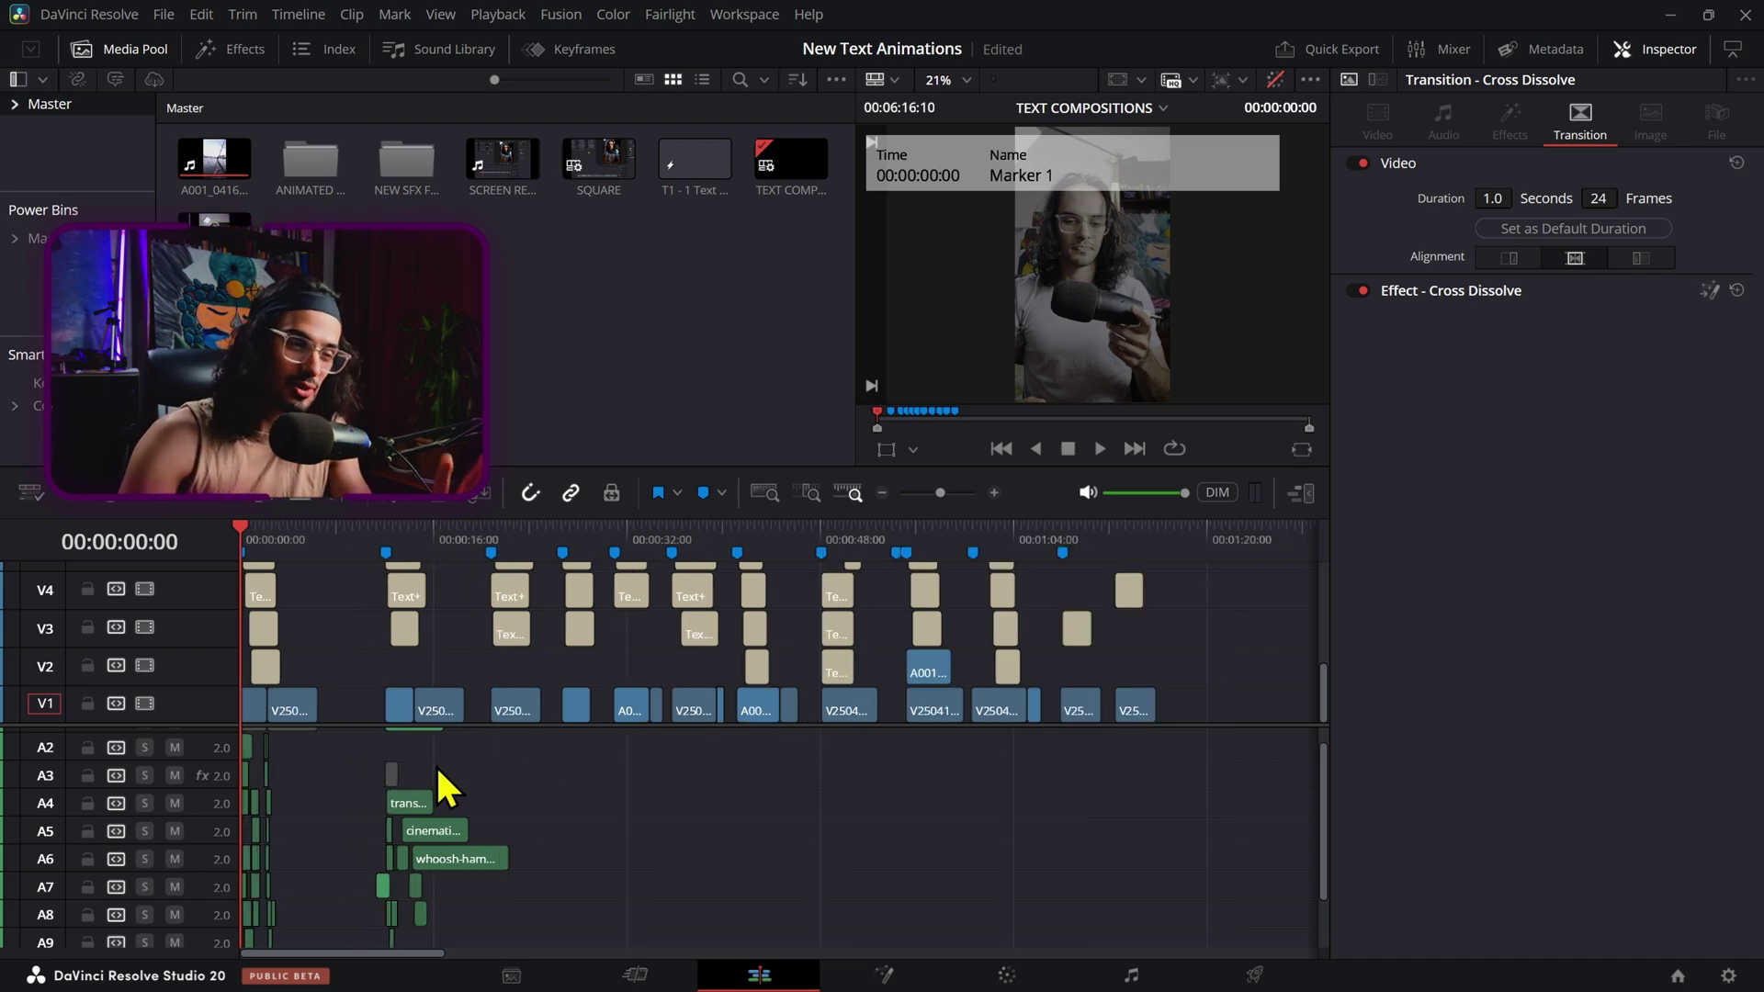
pyautogui.scroll(1, 579, 780)
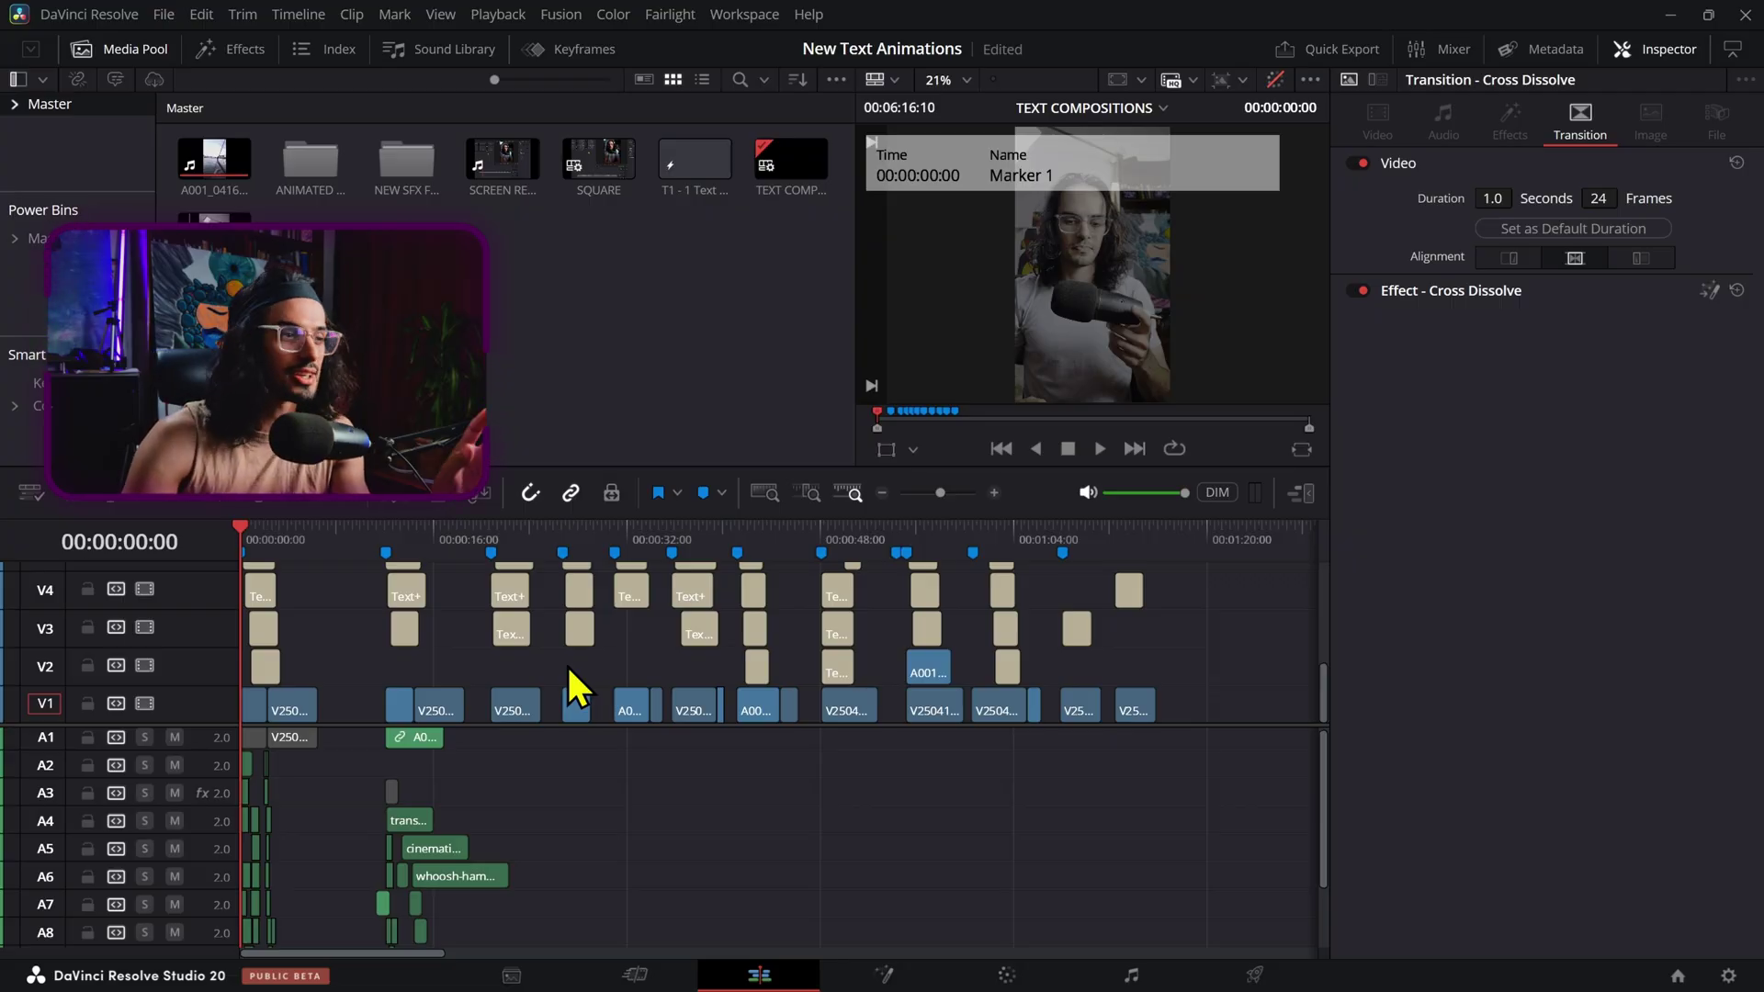
pyautogui.click(268, 550)
pyautogui.scroll(2, 327, 634)
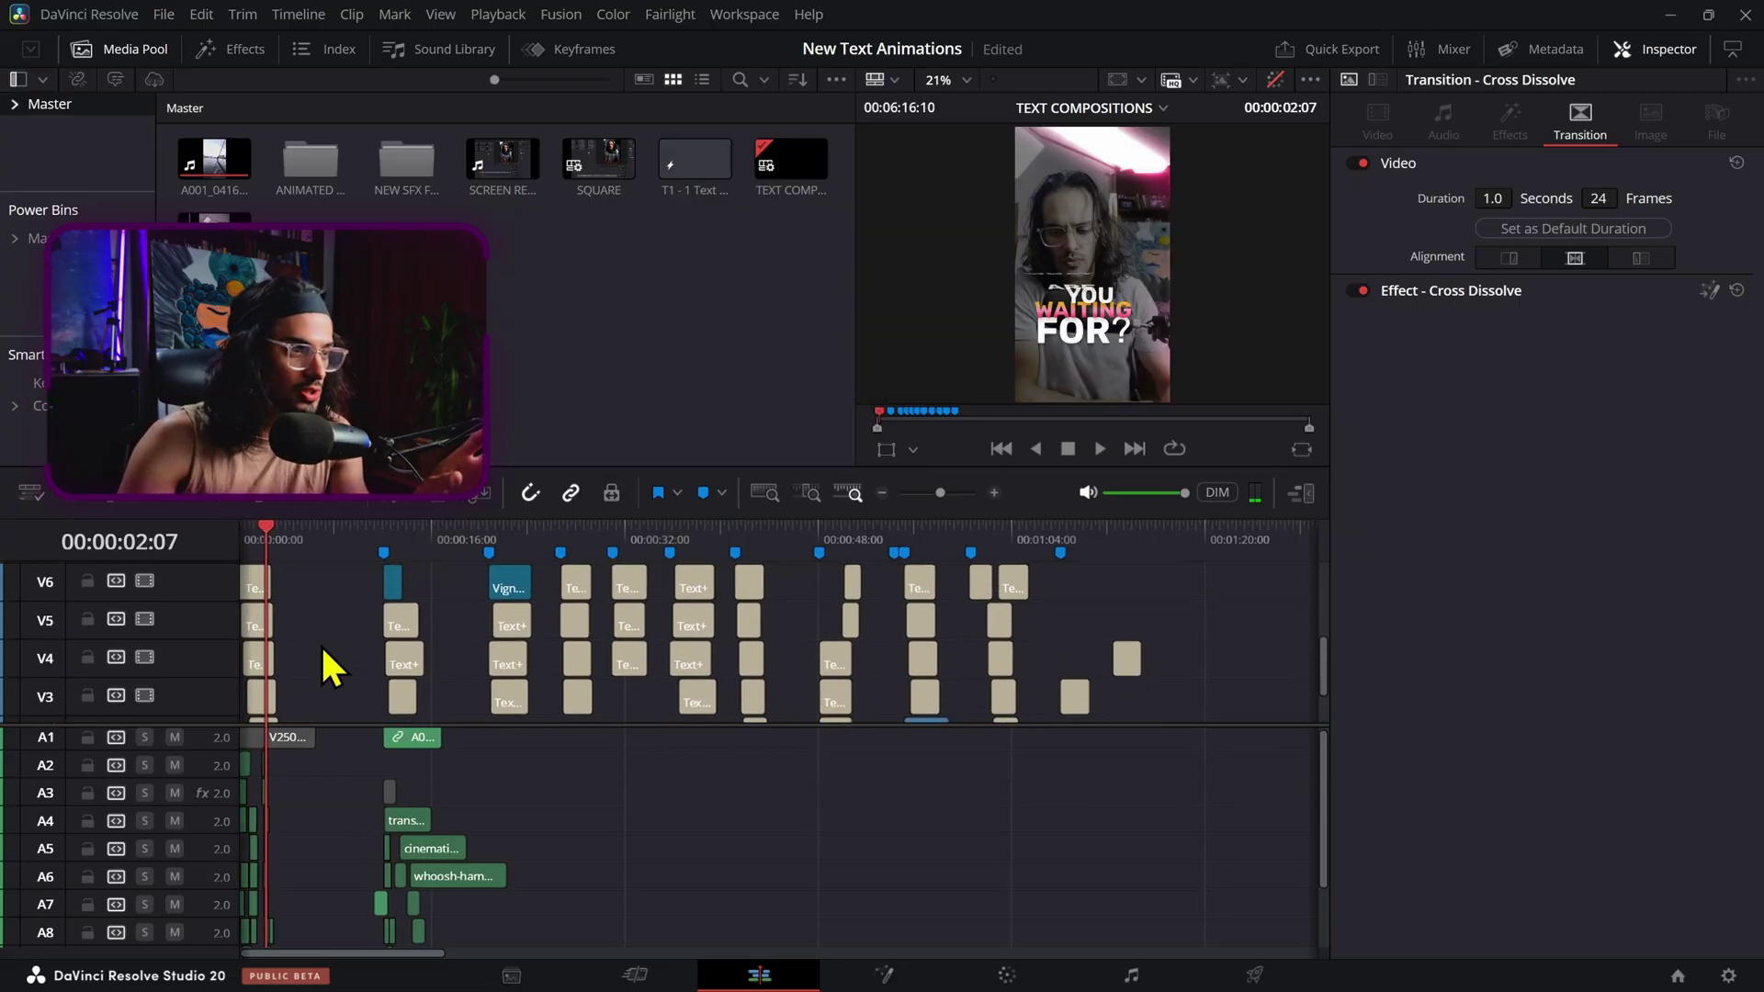
pyautogui.scroll(-1, 446, 648)
pyautogui.moveTo(410, 538); pyautogui.dragTo(405, 542)
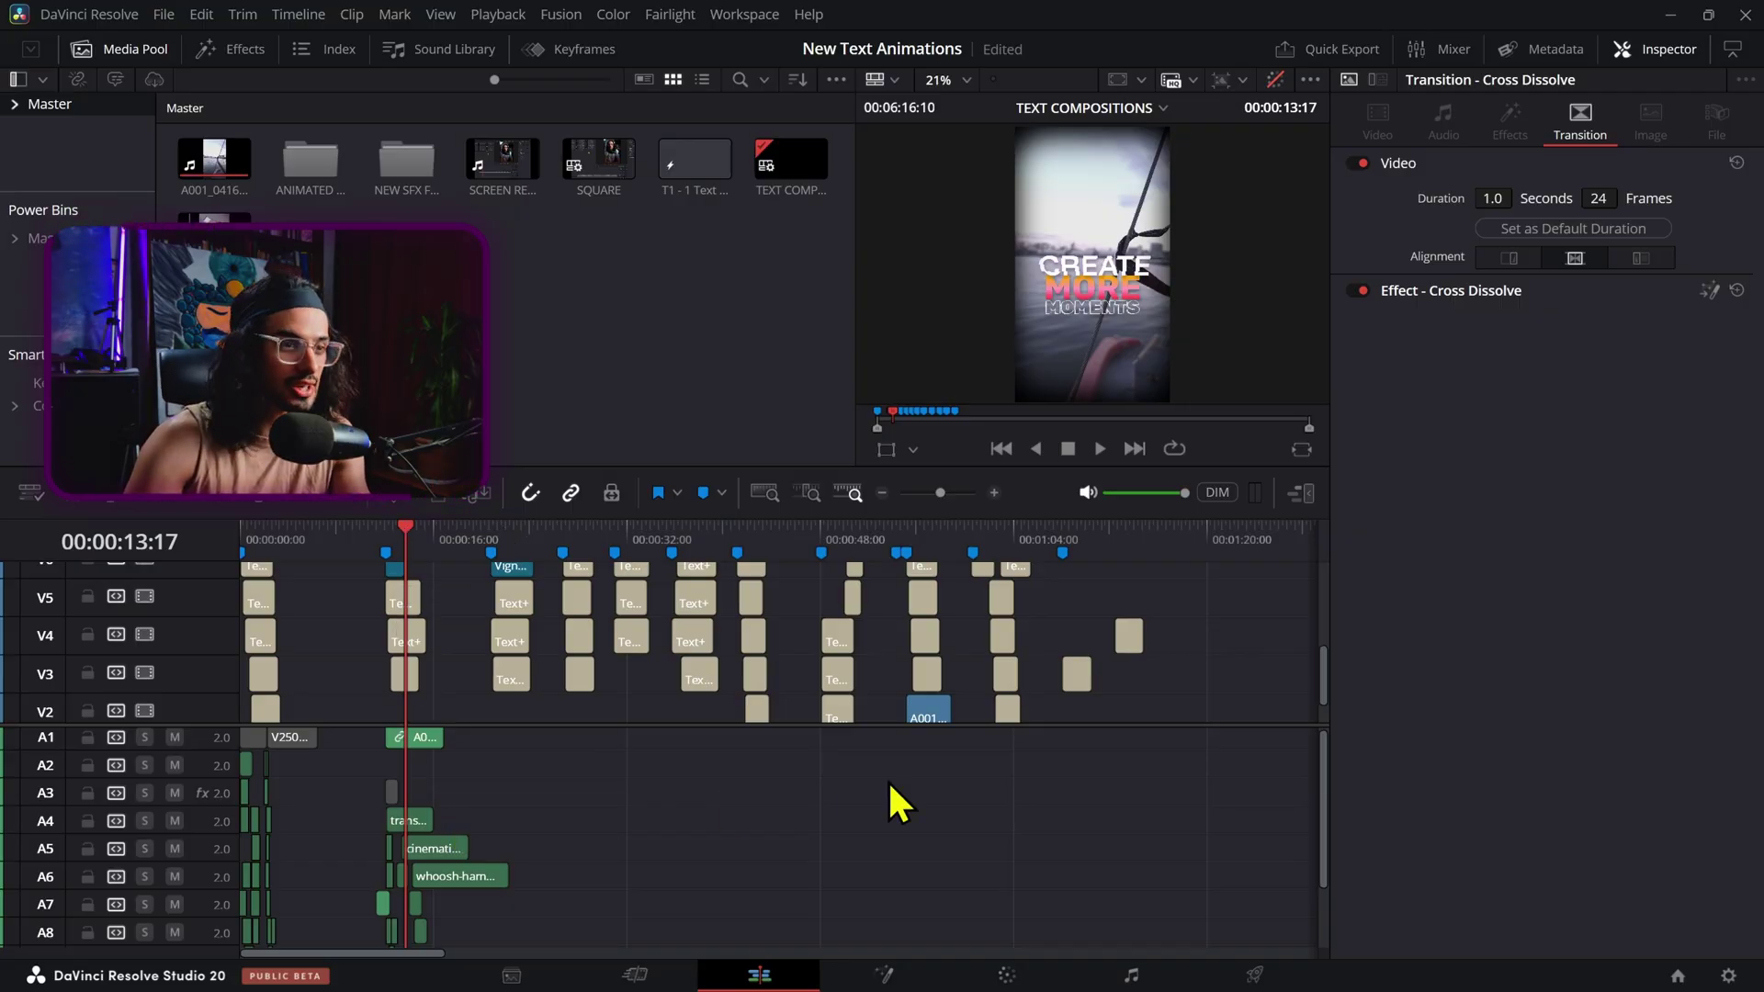
pyautogui.scroll(-1, 1130, 721)
pyautogui.hscroll(5, 1011, 707)
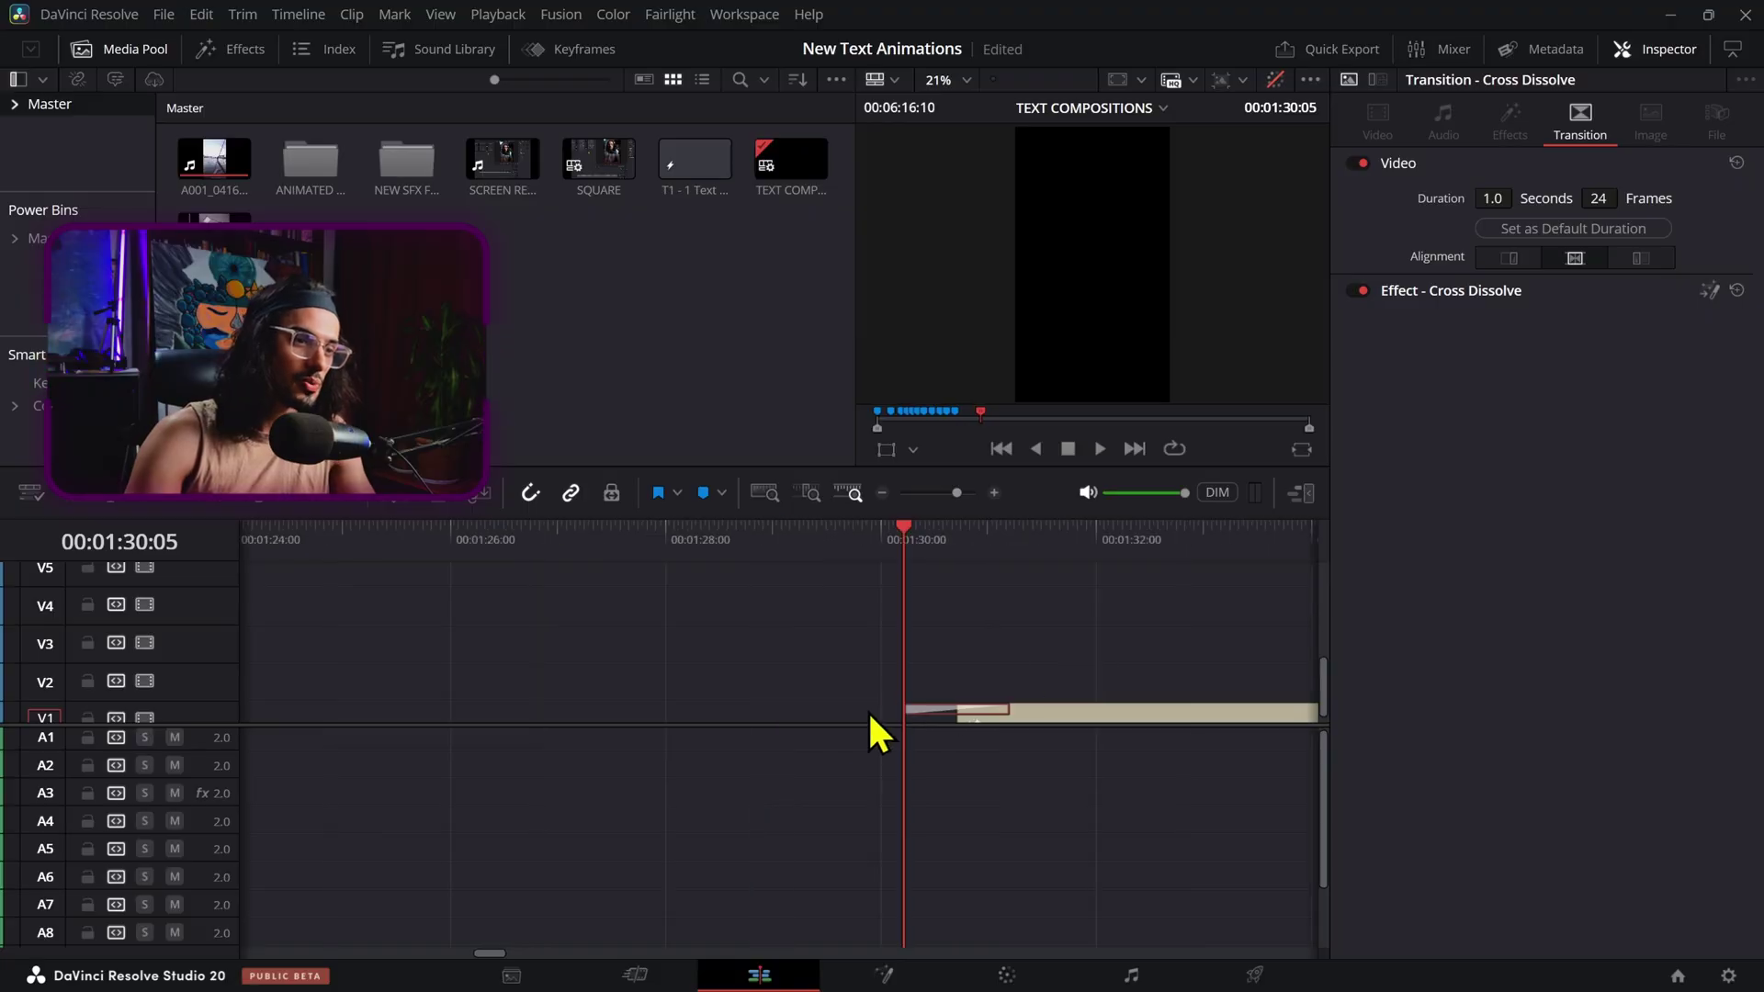
# Step: Open the V1 cross dissolve transition in the Fusion page
pyautogui.rightClick(920, 715)
pyautogui.click(1002, 797)
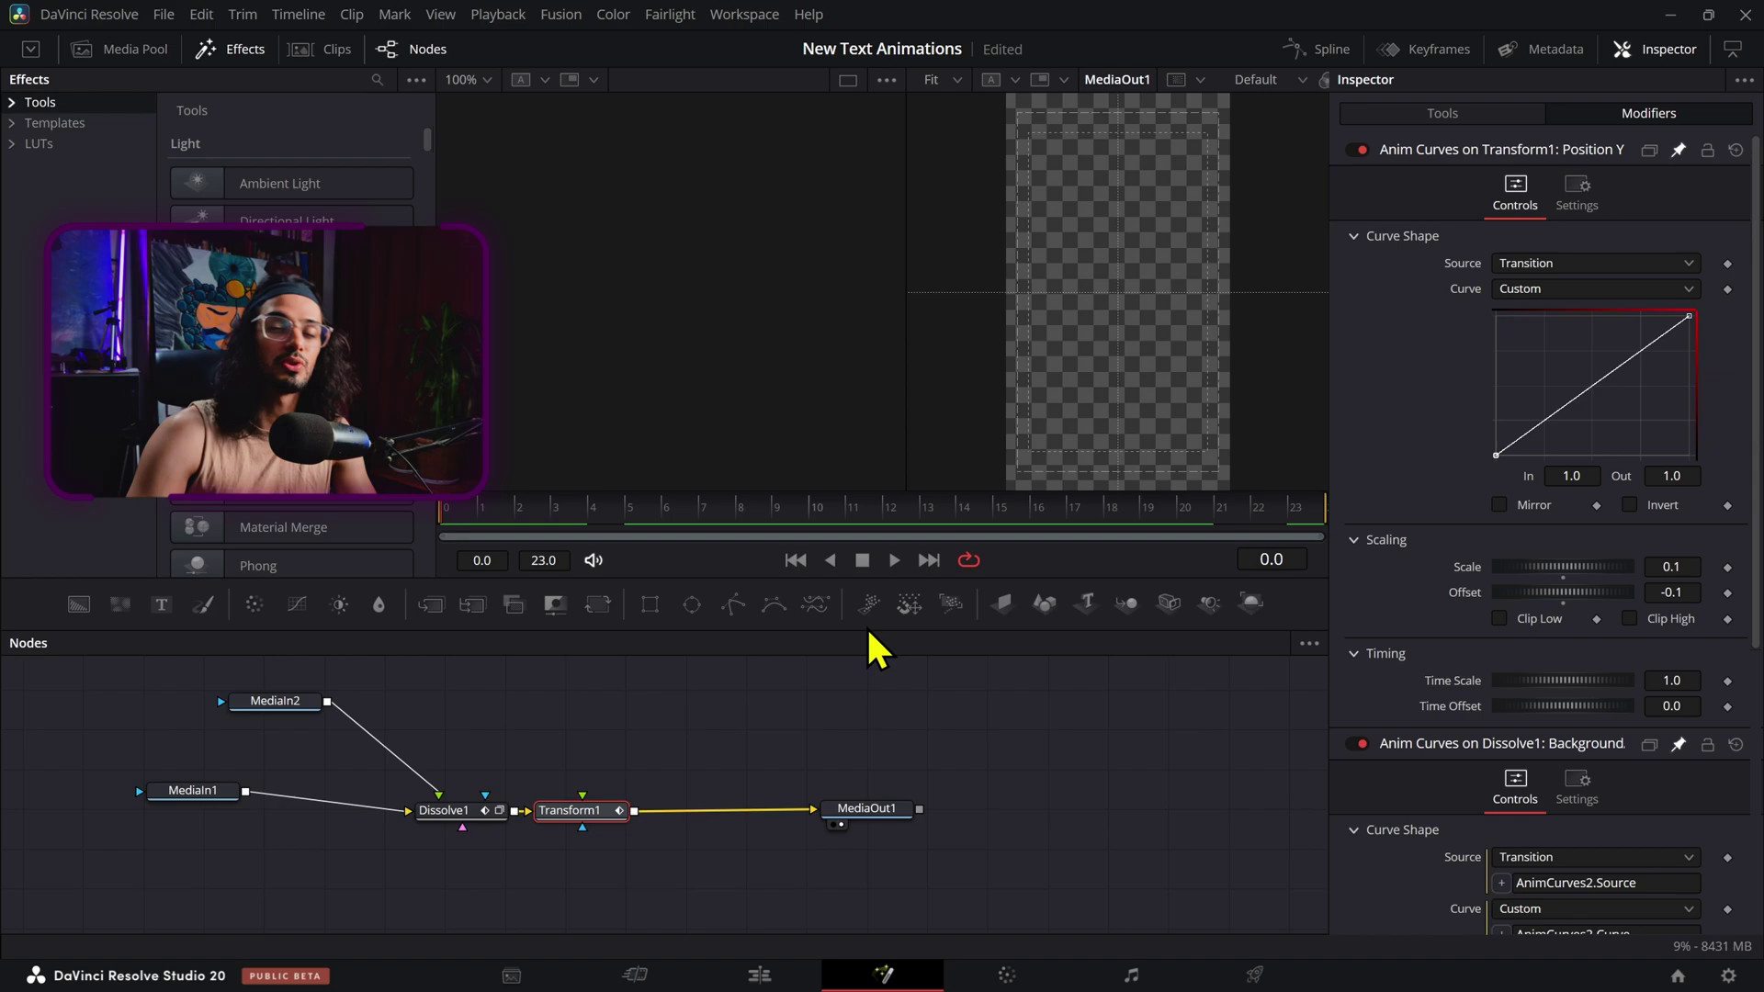
pyautogui.click(757, 753)
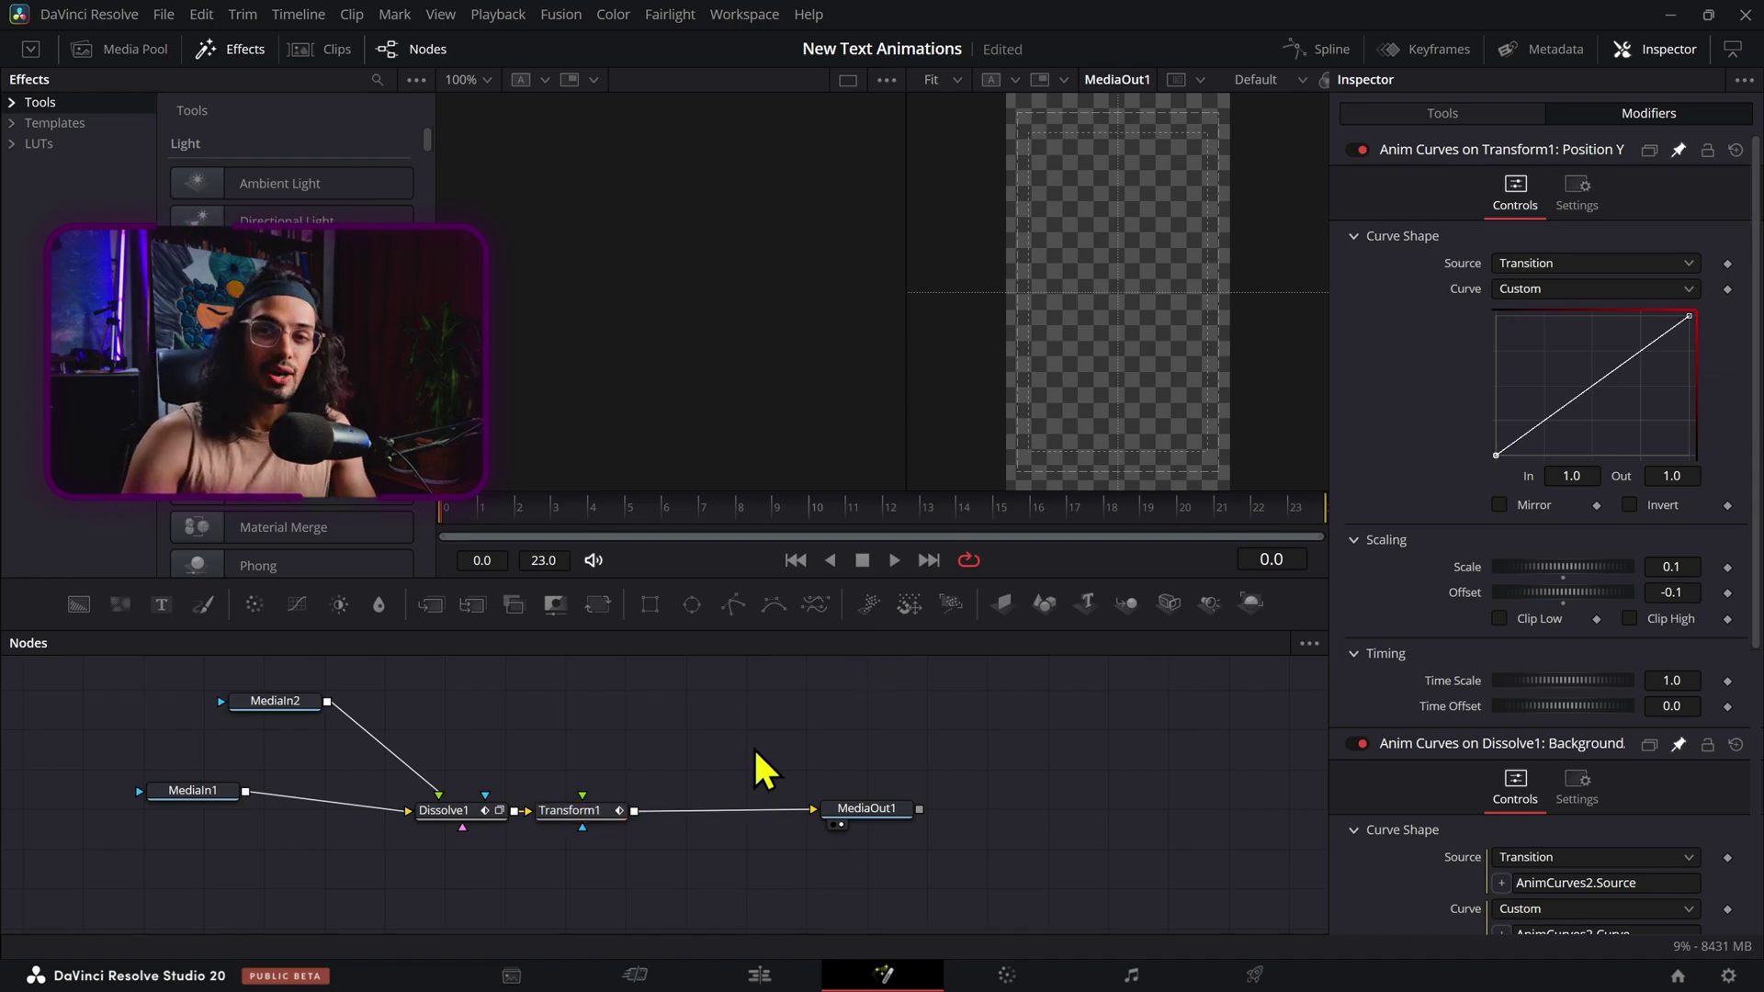
# Step: Inspect the Transform1 and Dissolve1 nodes in the transition's node tree
pyautogui.click(610, 816)
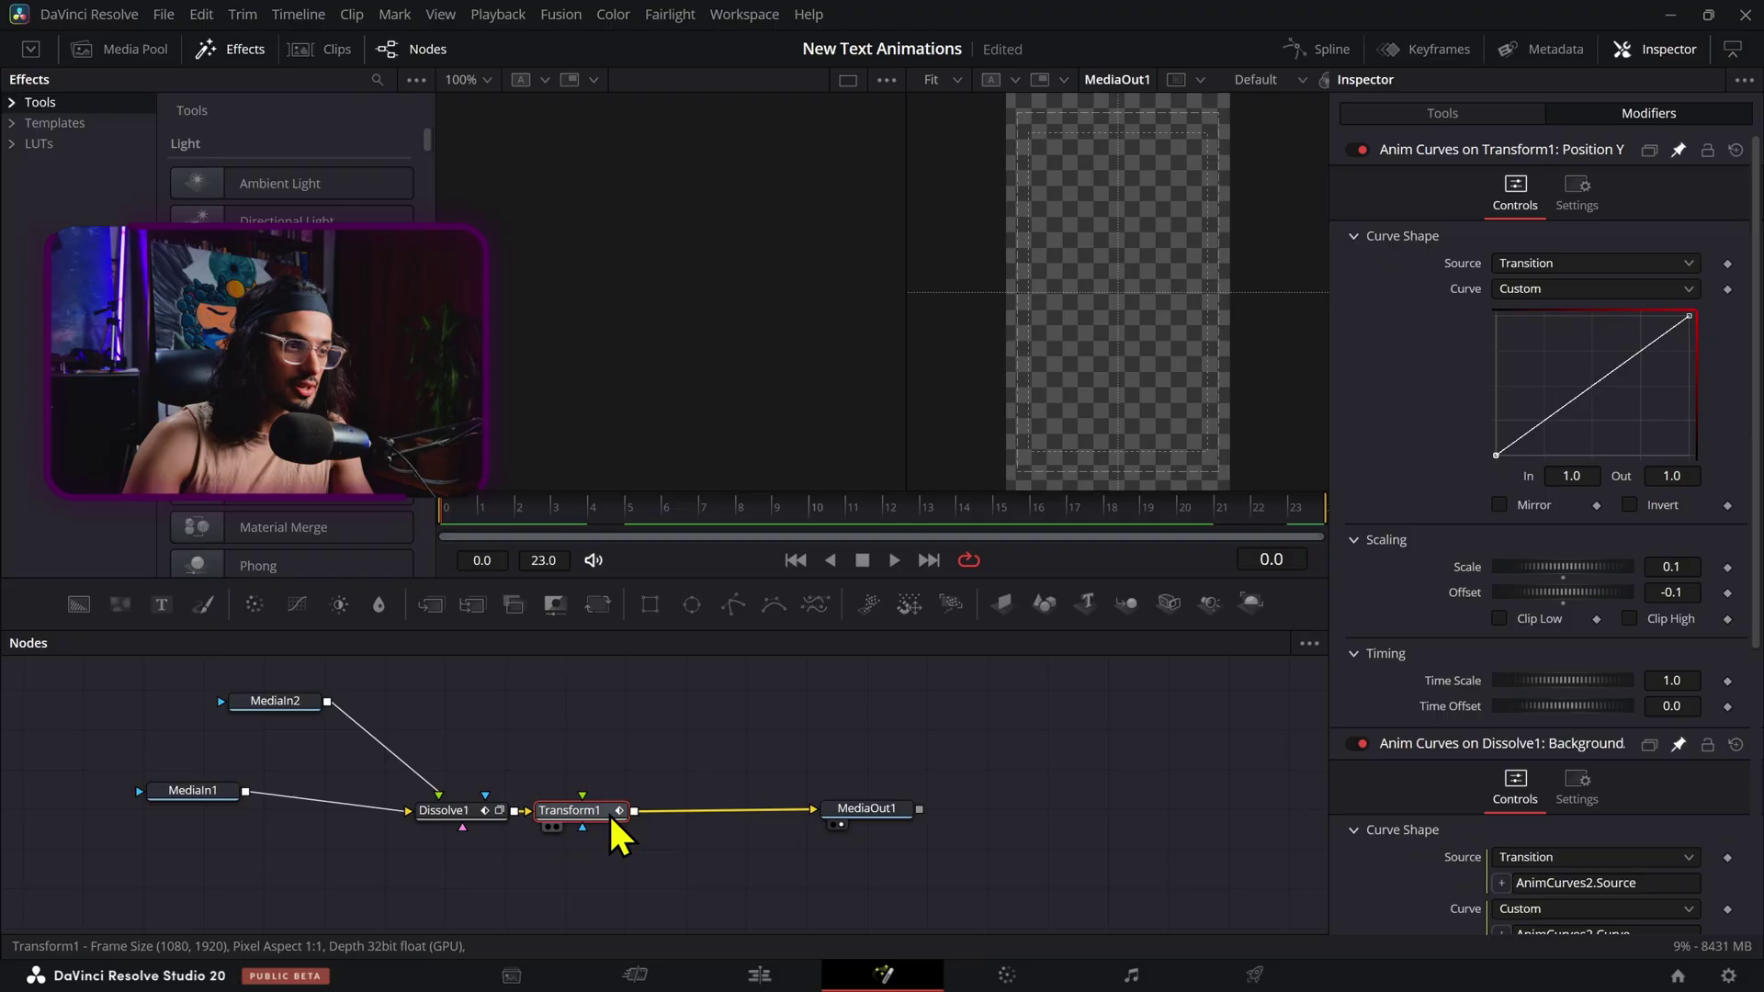
pyautogui.click(461, 813)
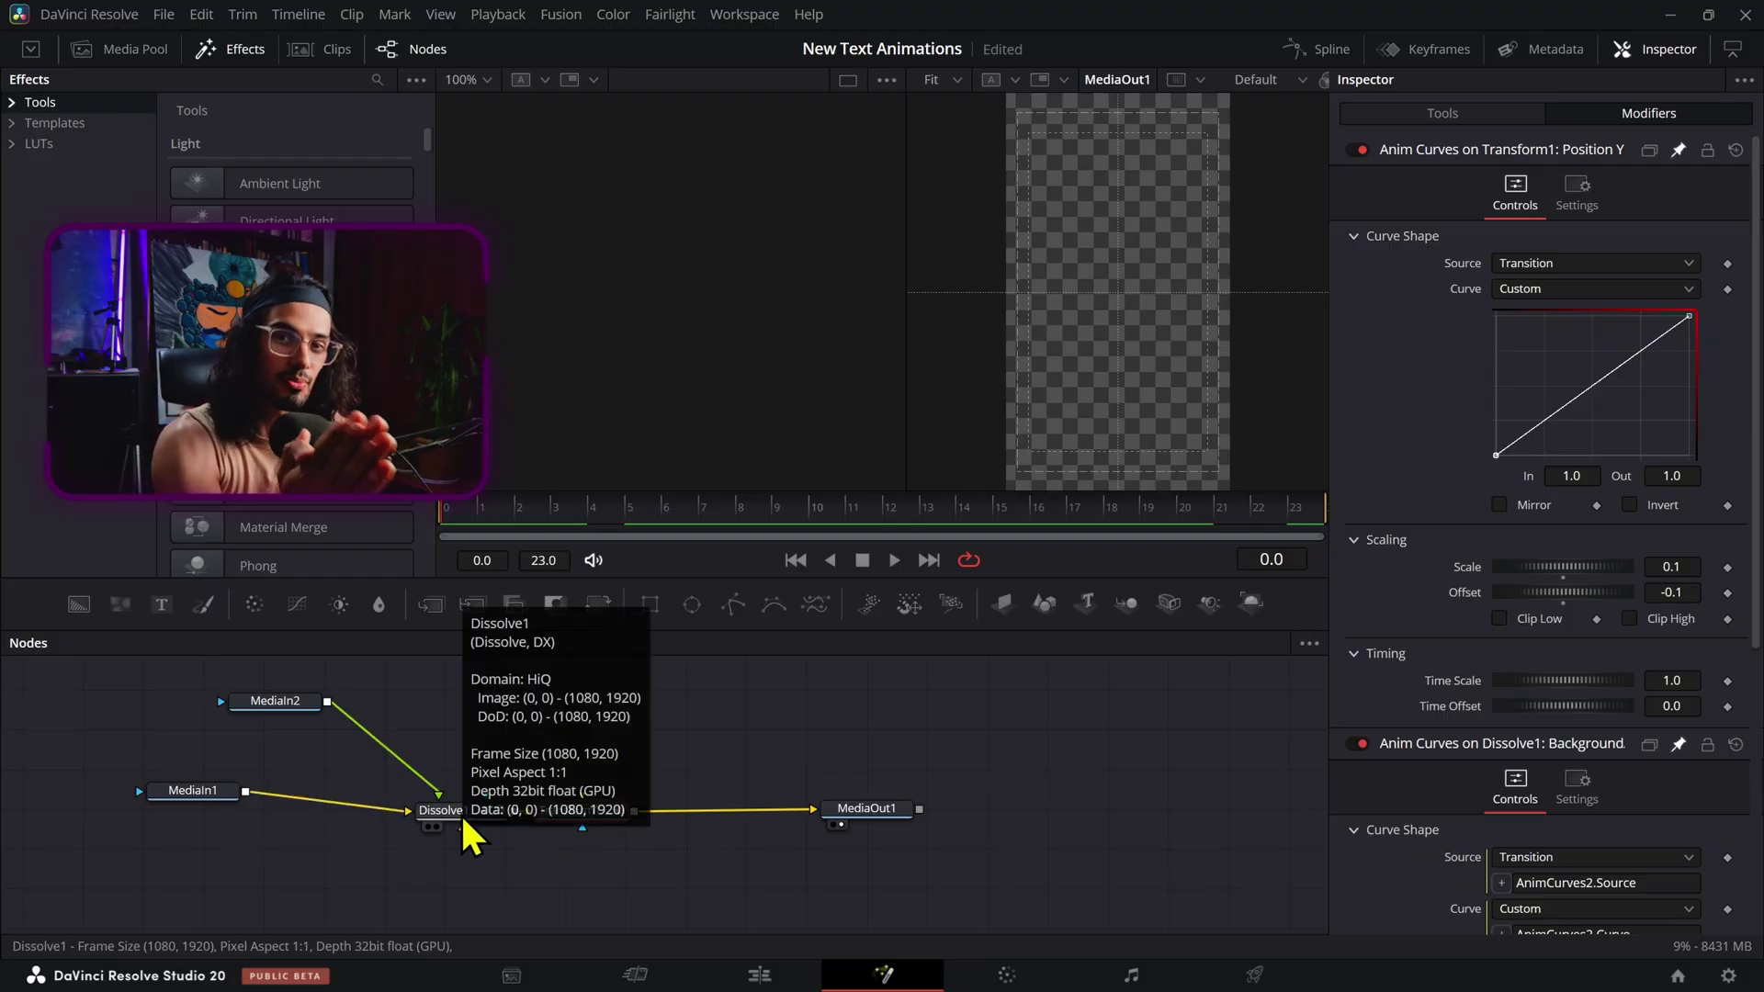
pyautogui.click(873, 732)
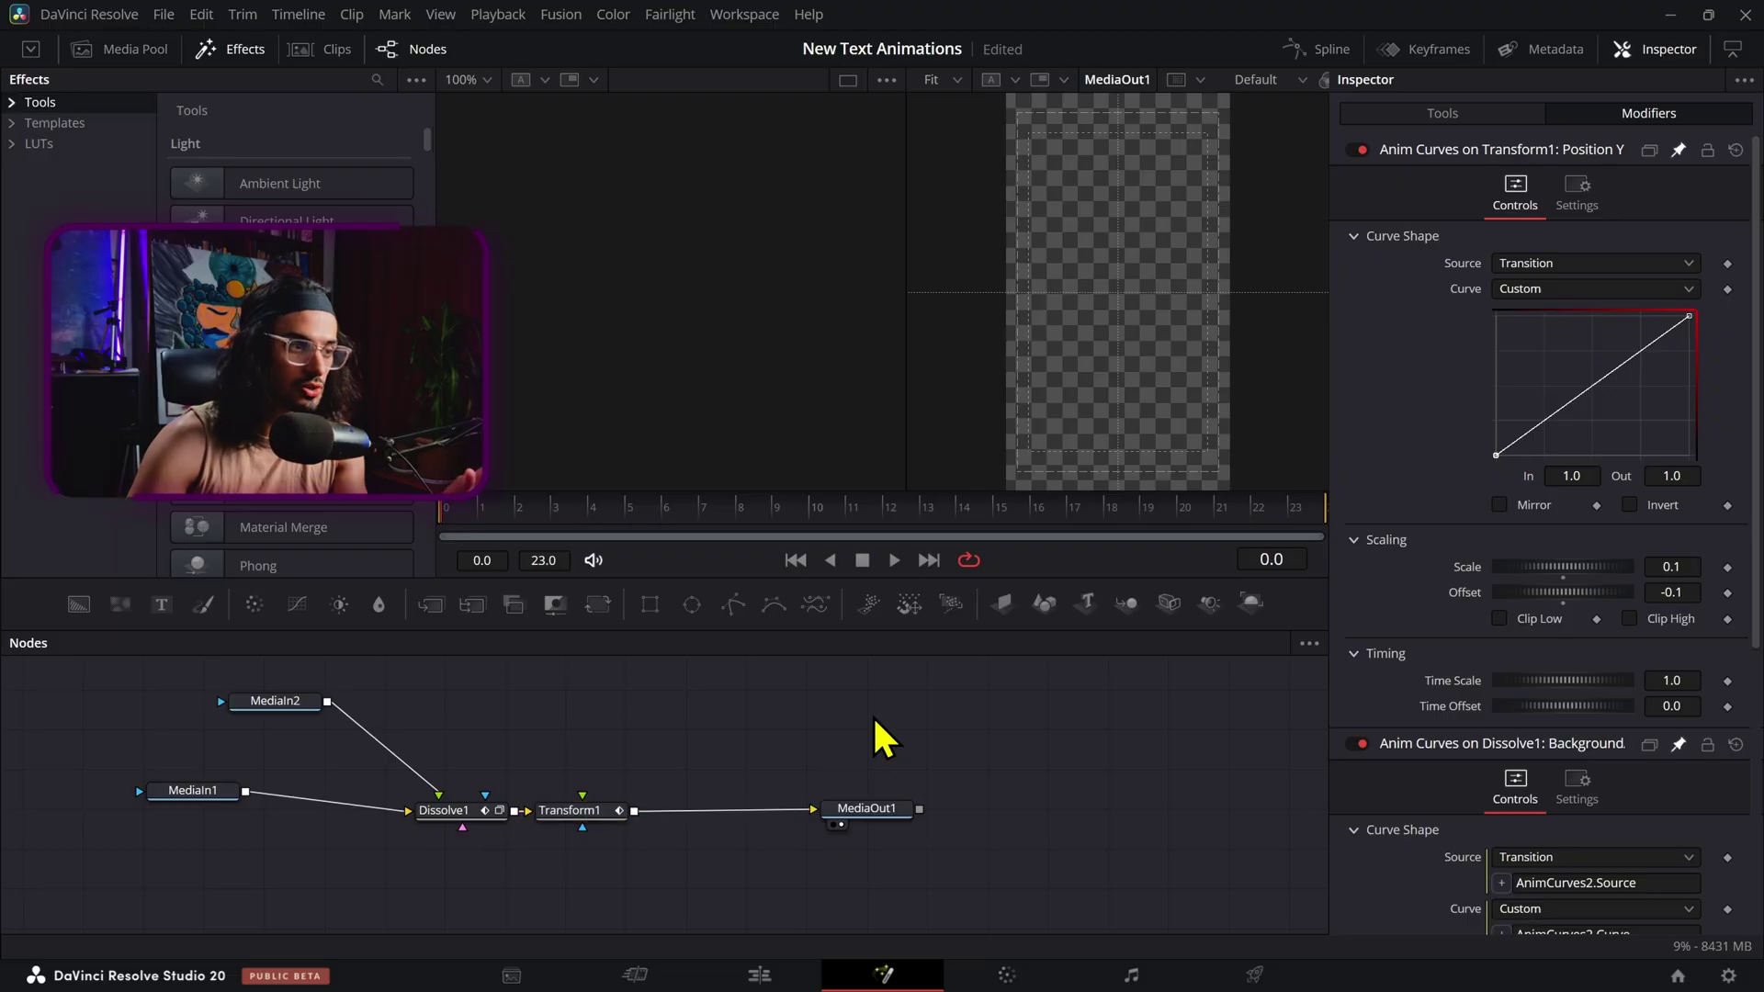
pyautogui.click(555, 817)
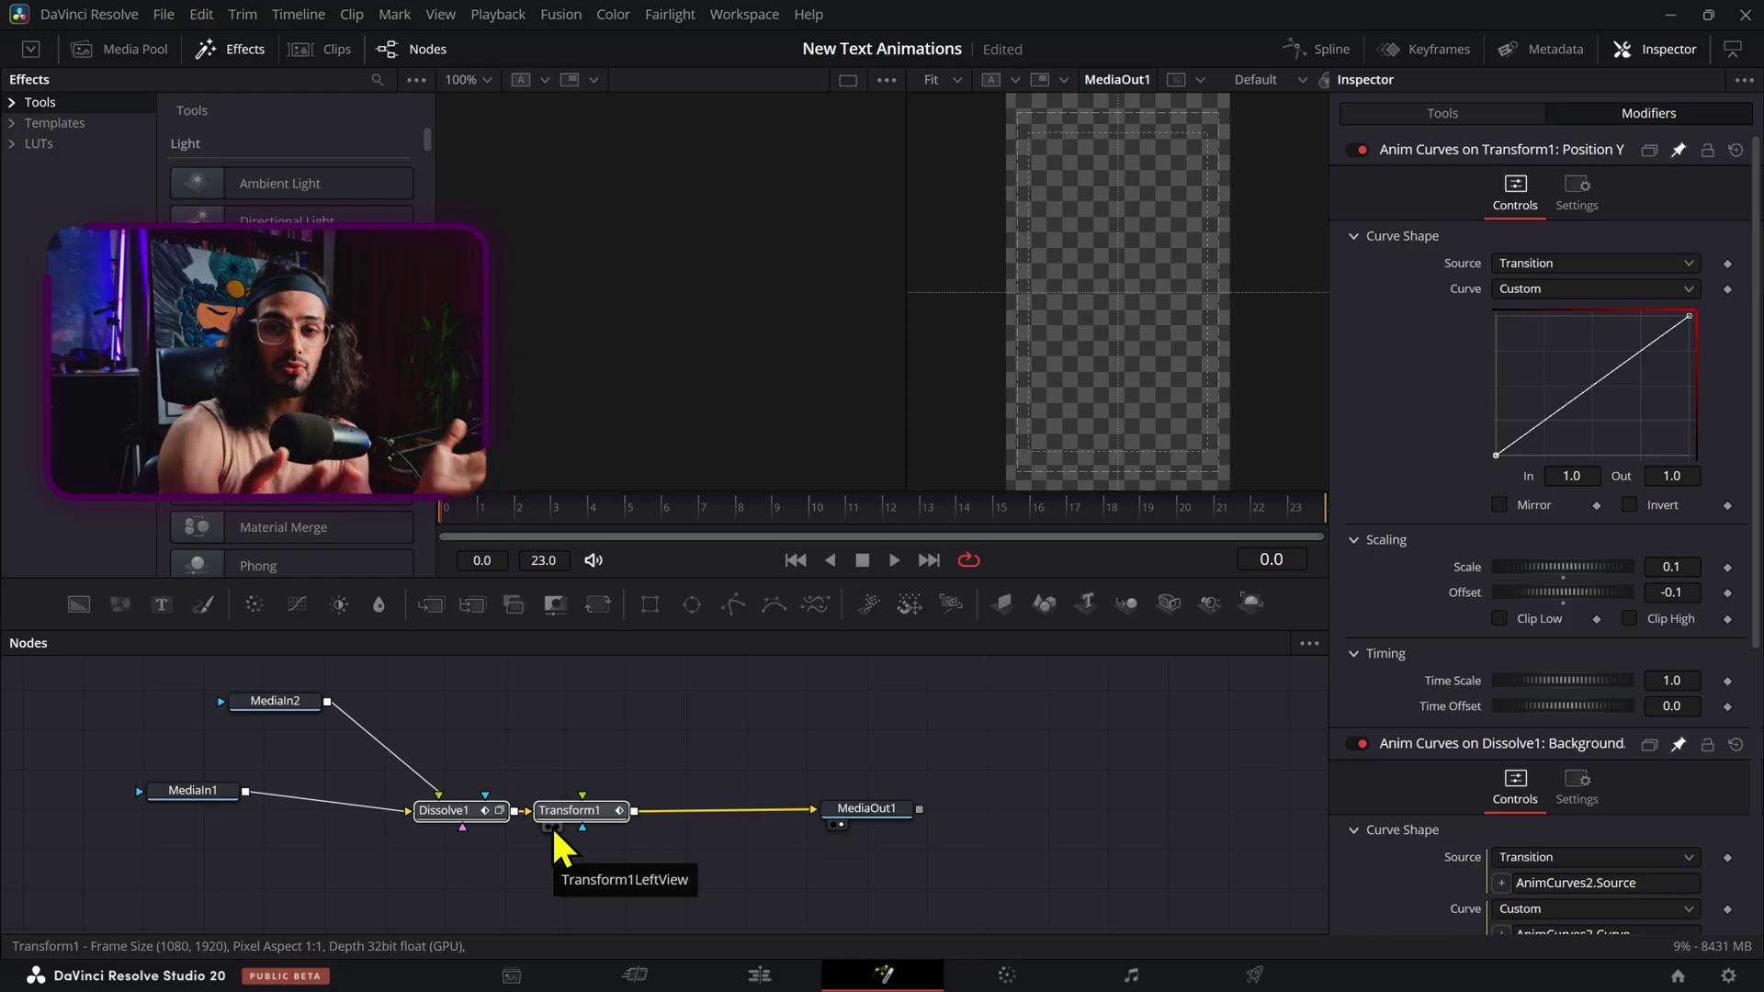
pyautogui.click(759, 781)
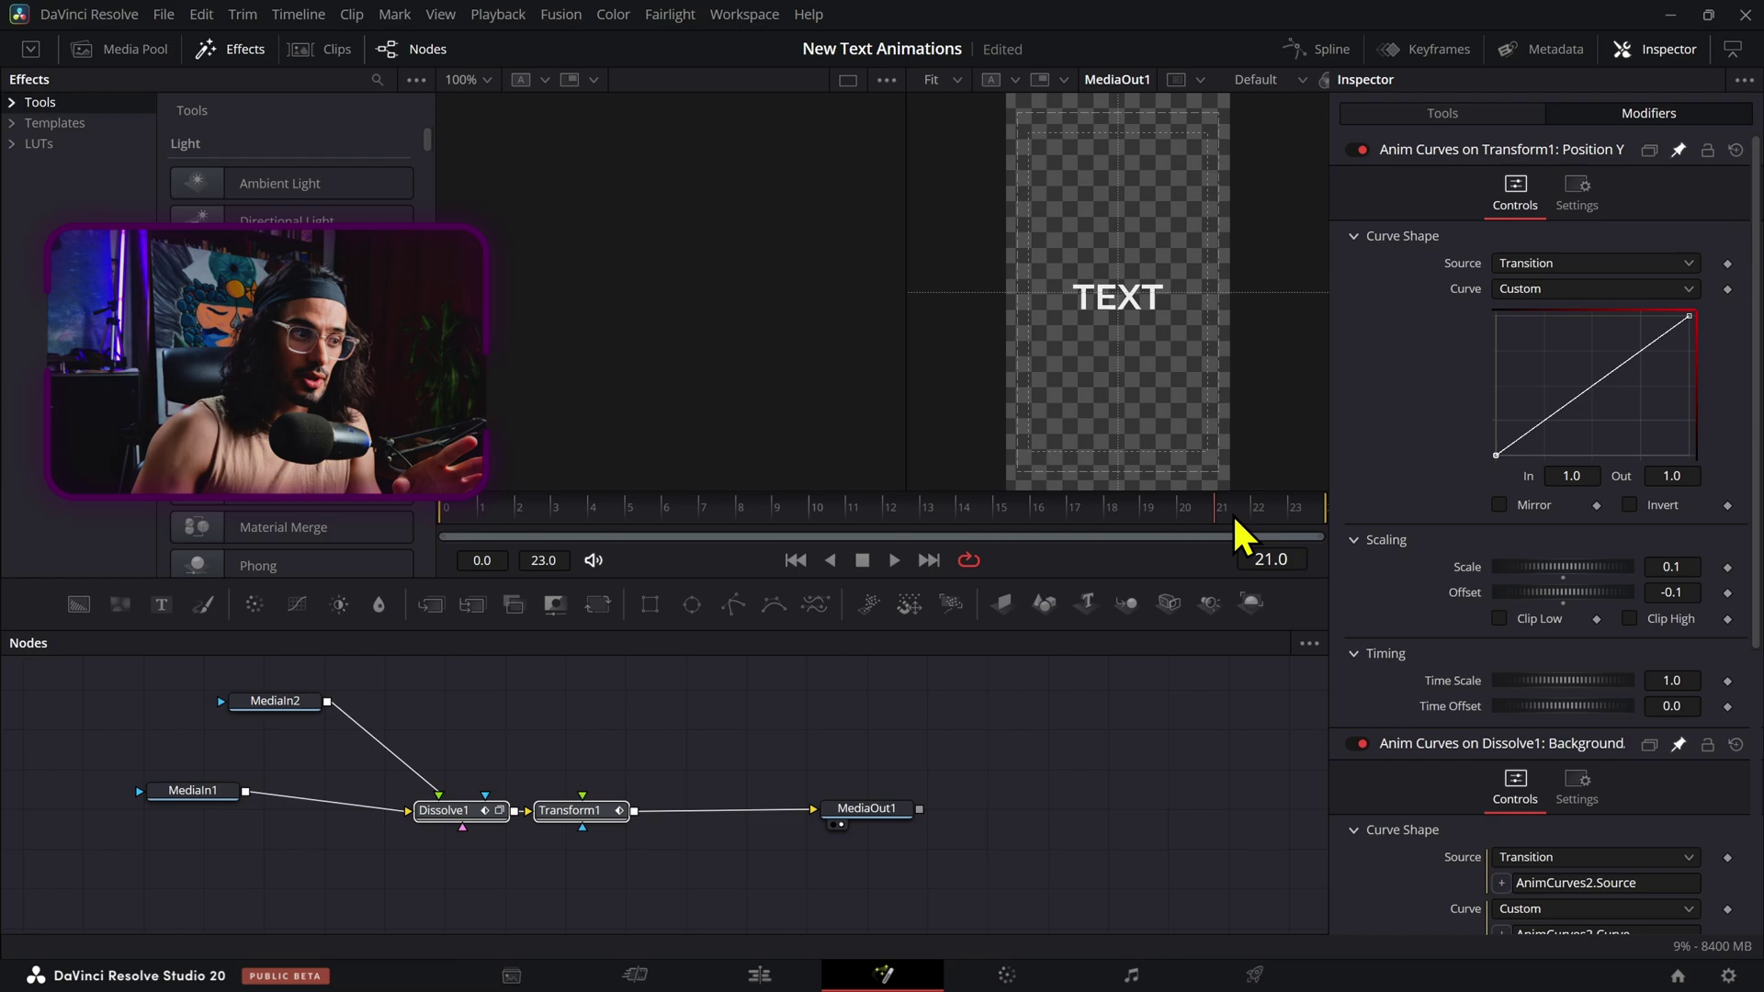
pyautogui.click(1498, 118)
pyautogui.click(1659, 118)
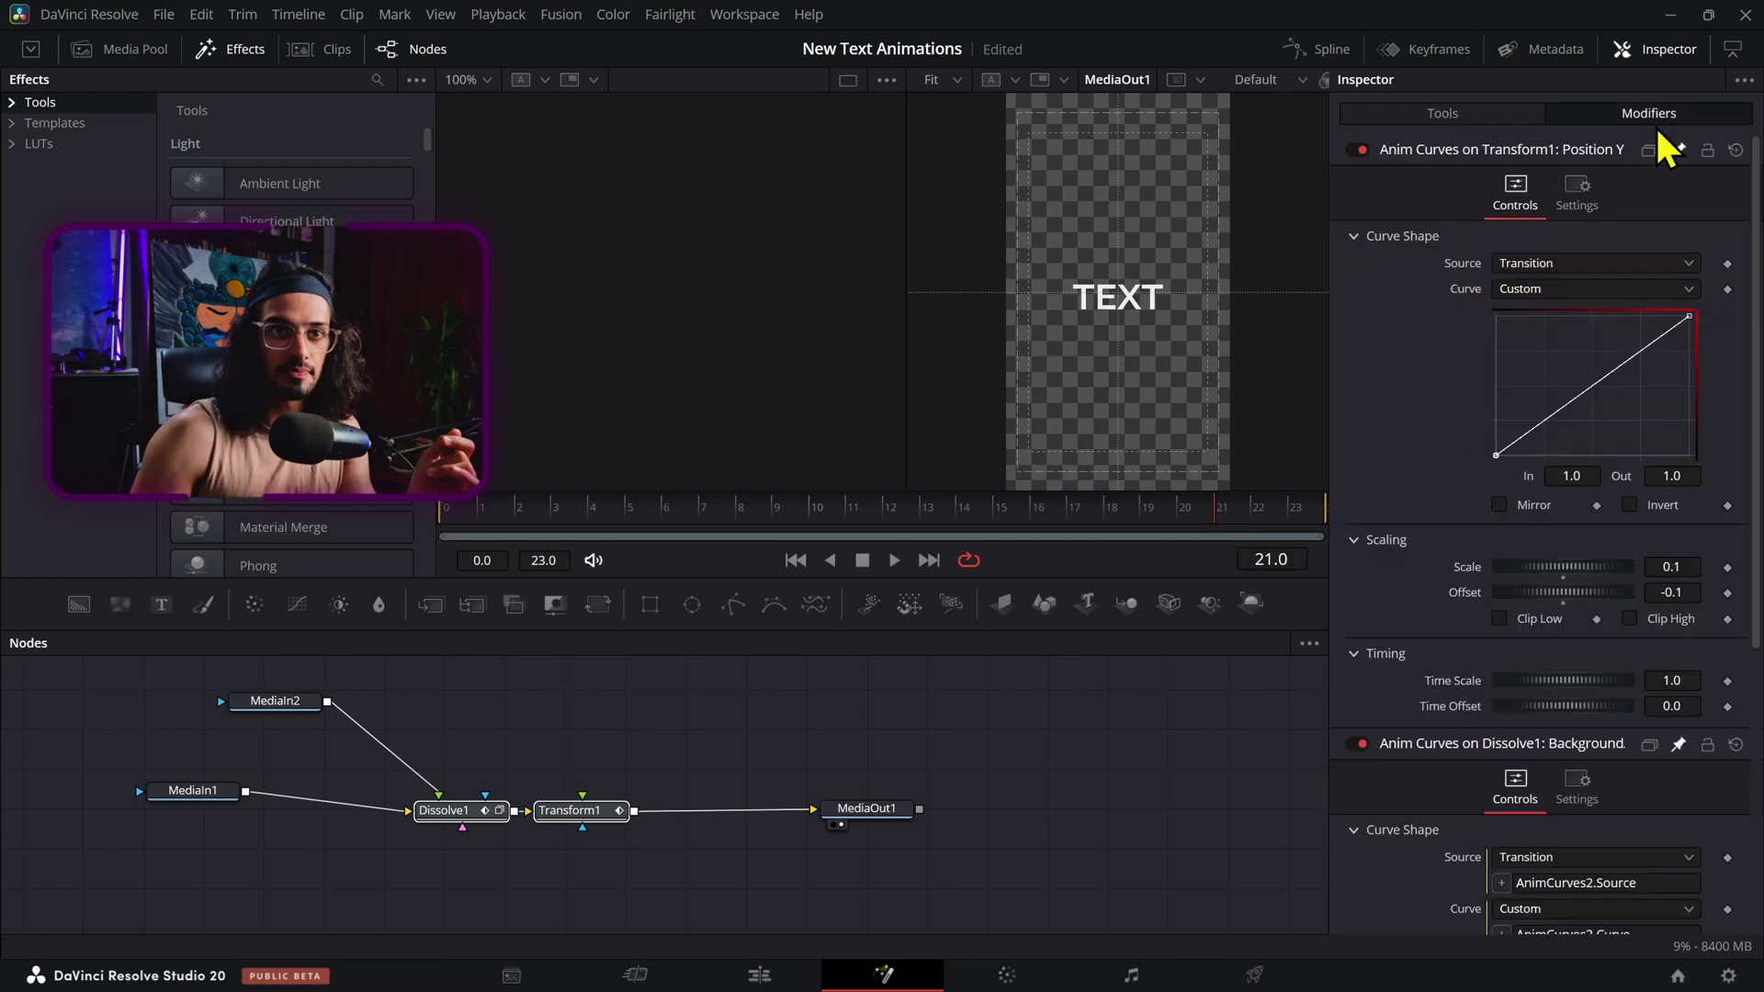
pyautogui.scroll(-5, 1563, 478)
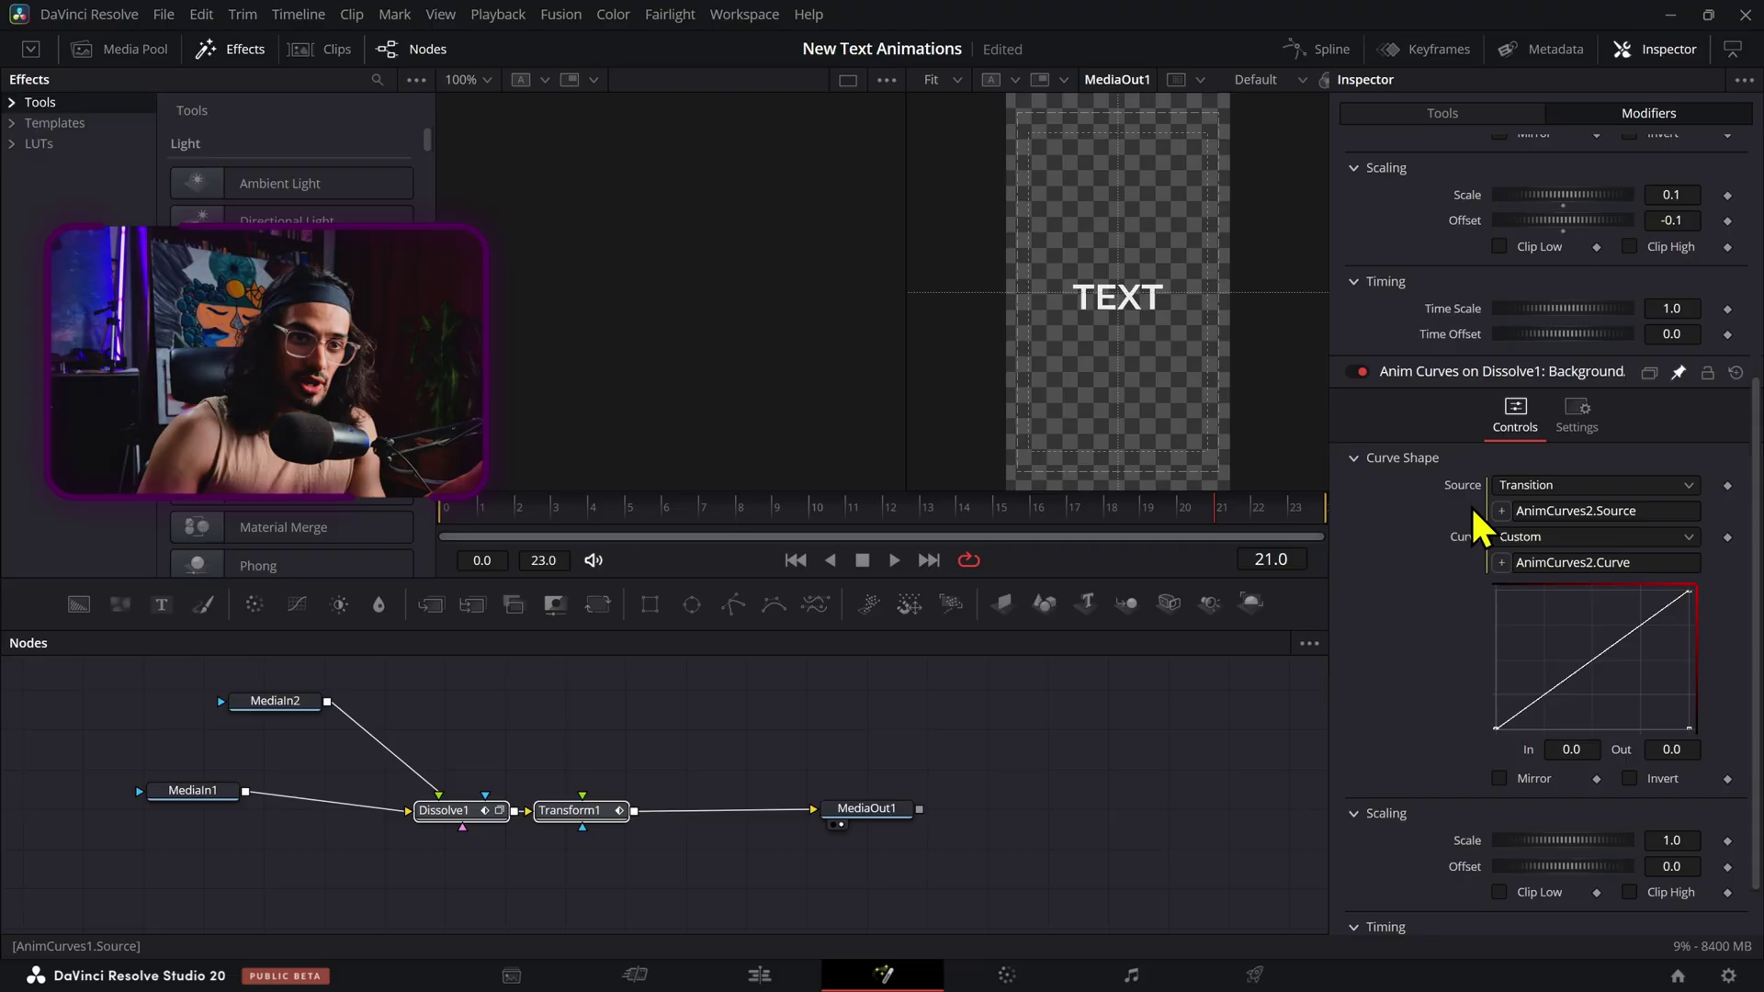
pyautogui.scroll(2, 1475, 550)
pyautogui.scroll(-1, 1476, 571)
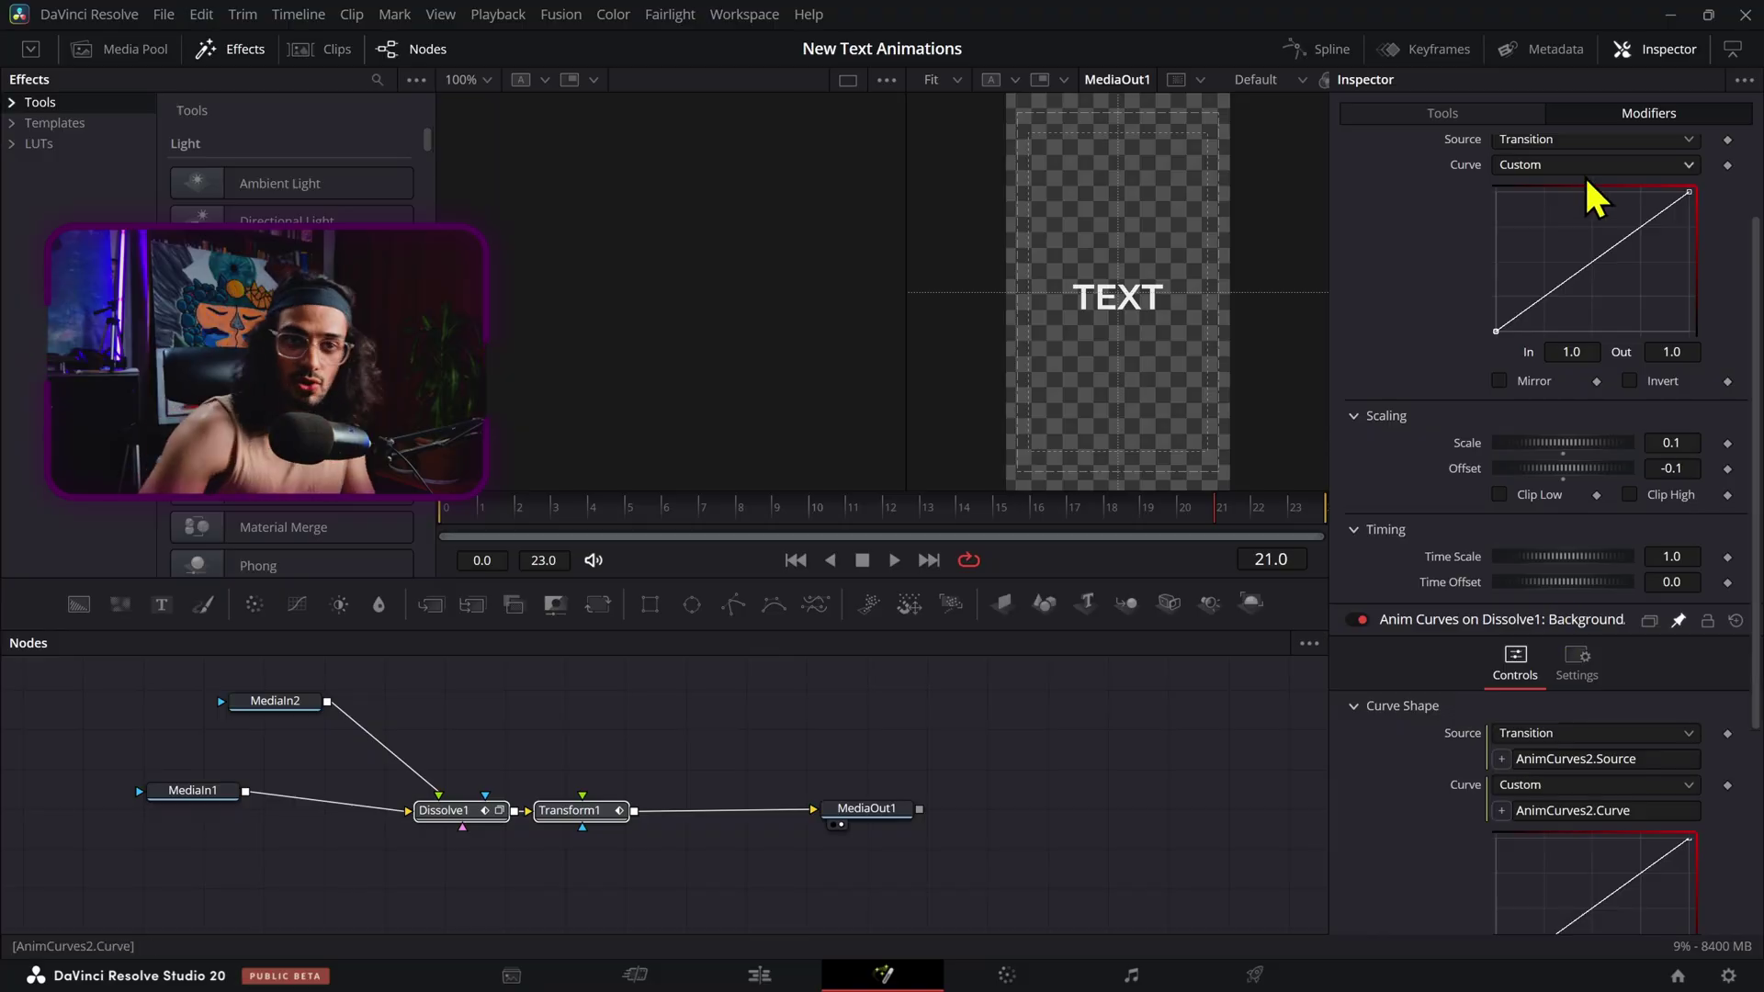
pyautogui.rightClick(1621, 231)
pyautogui.click(1491, 218)
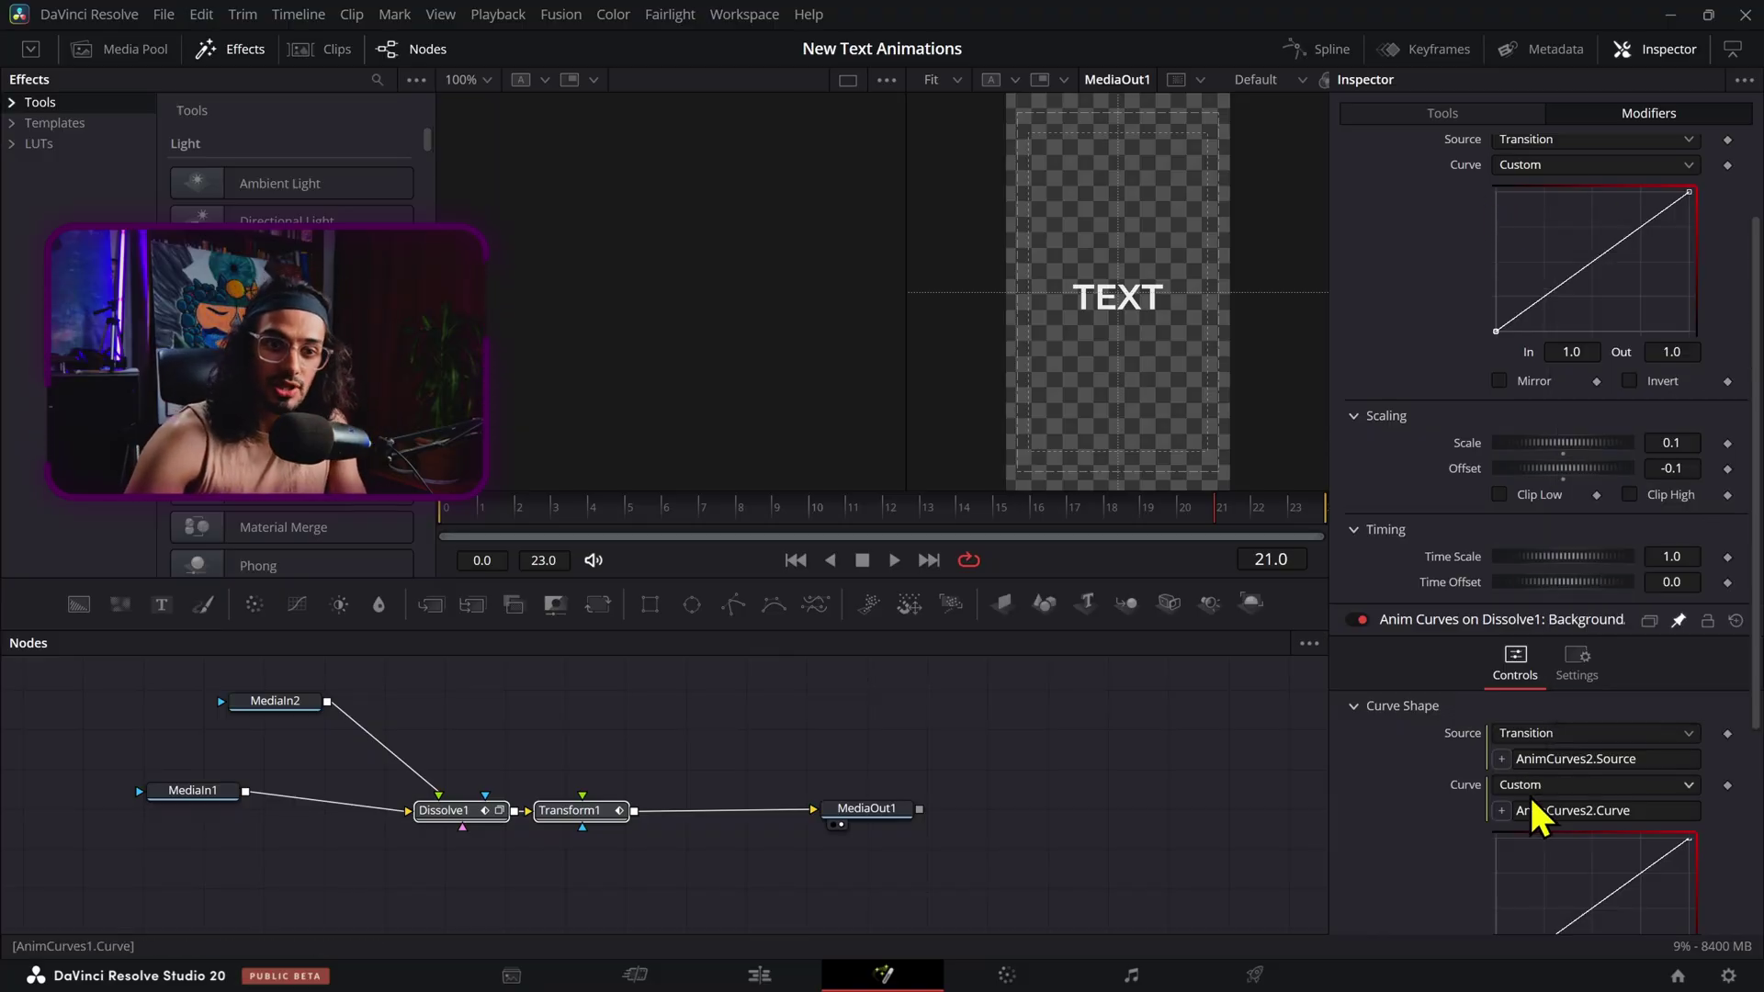
pyautogui.scroll(-4, 1539, 813)
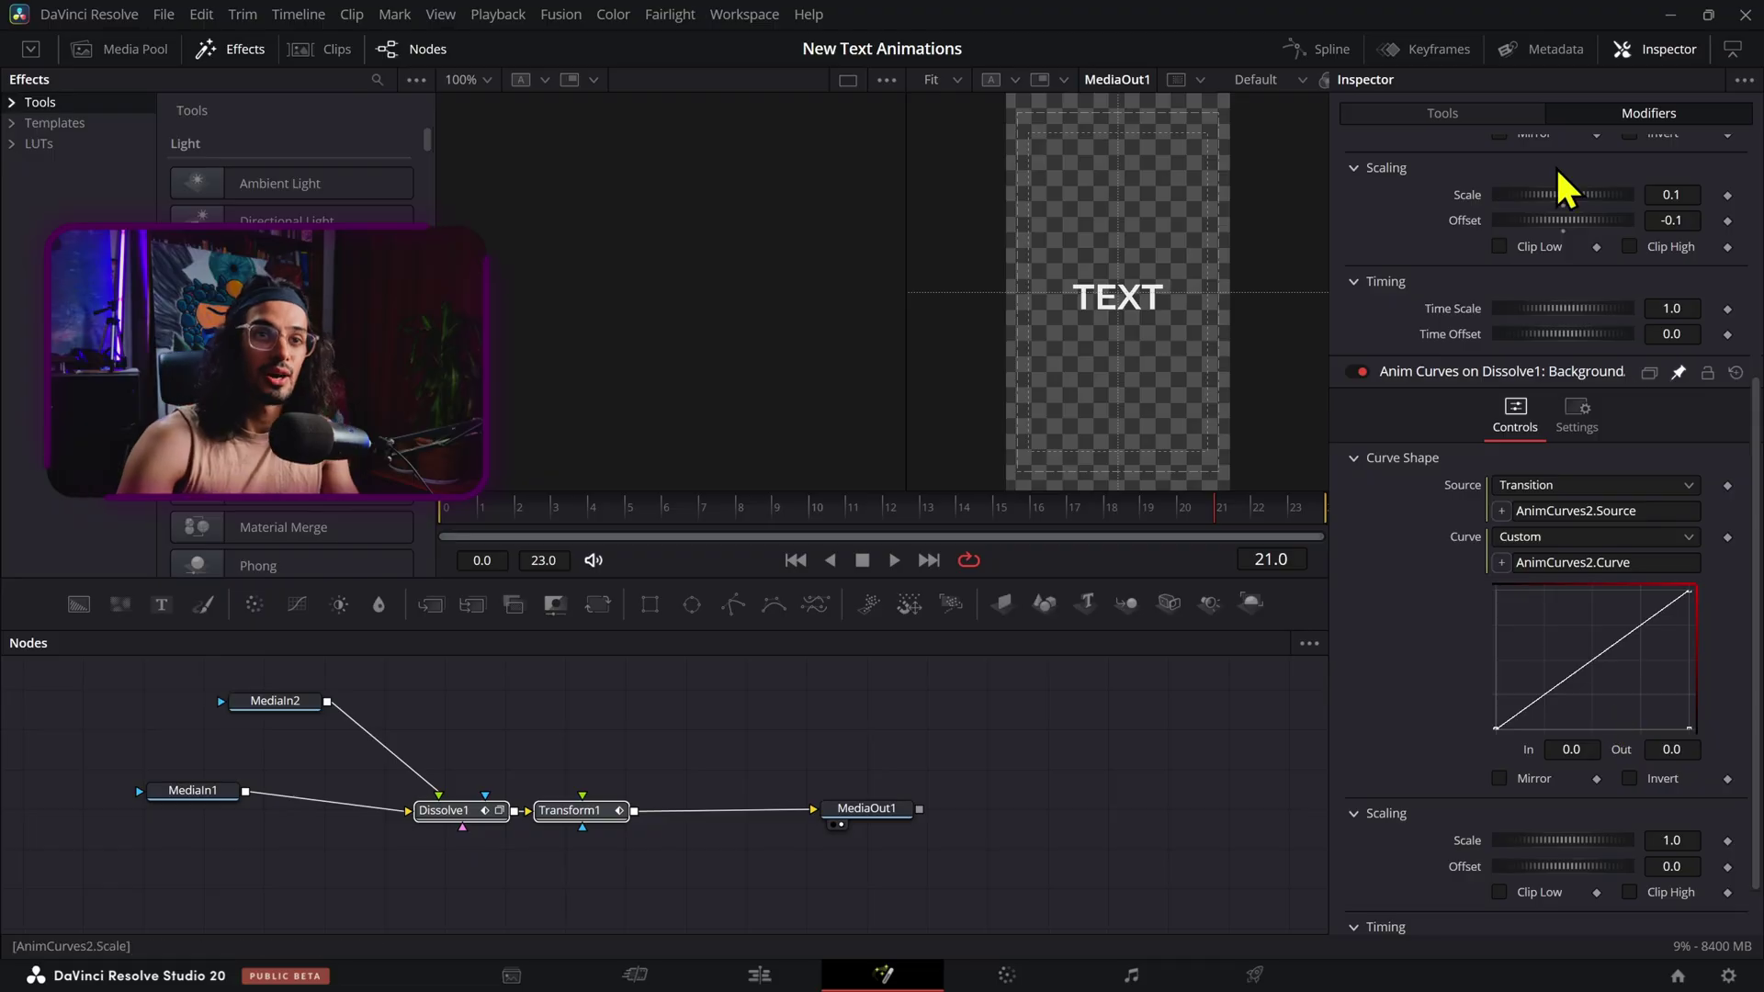
pyautogui.scroll(4, 1567, 184)
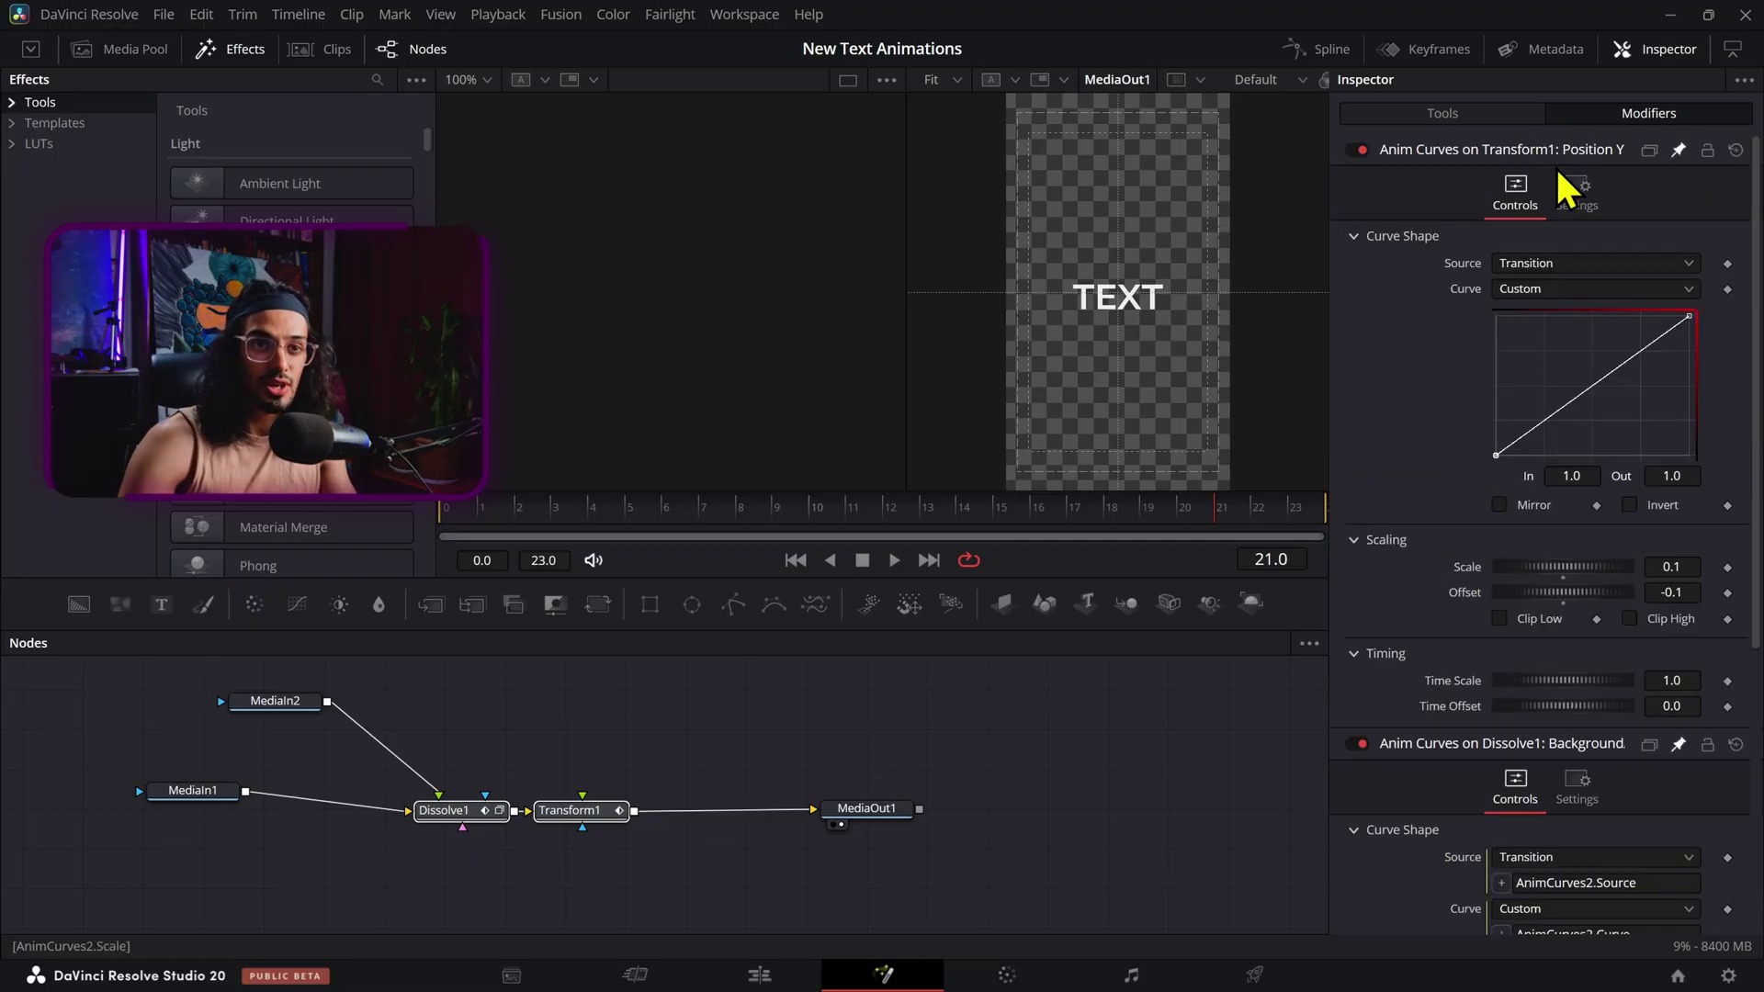
# Step: Show the Transform1 Position Y and Dissolve1 Lookup curves together in an enlarged, zoomed-to-fit Spline editor
pyautogui.click(1331, 51)
pyautogui.moveTo(675, 721); pyautogui.dragTo(259, 704)
pyautogui.moveTo(177, 827); pyautogui.dragTo(3, 821)
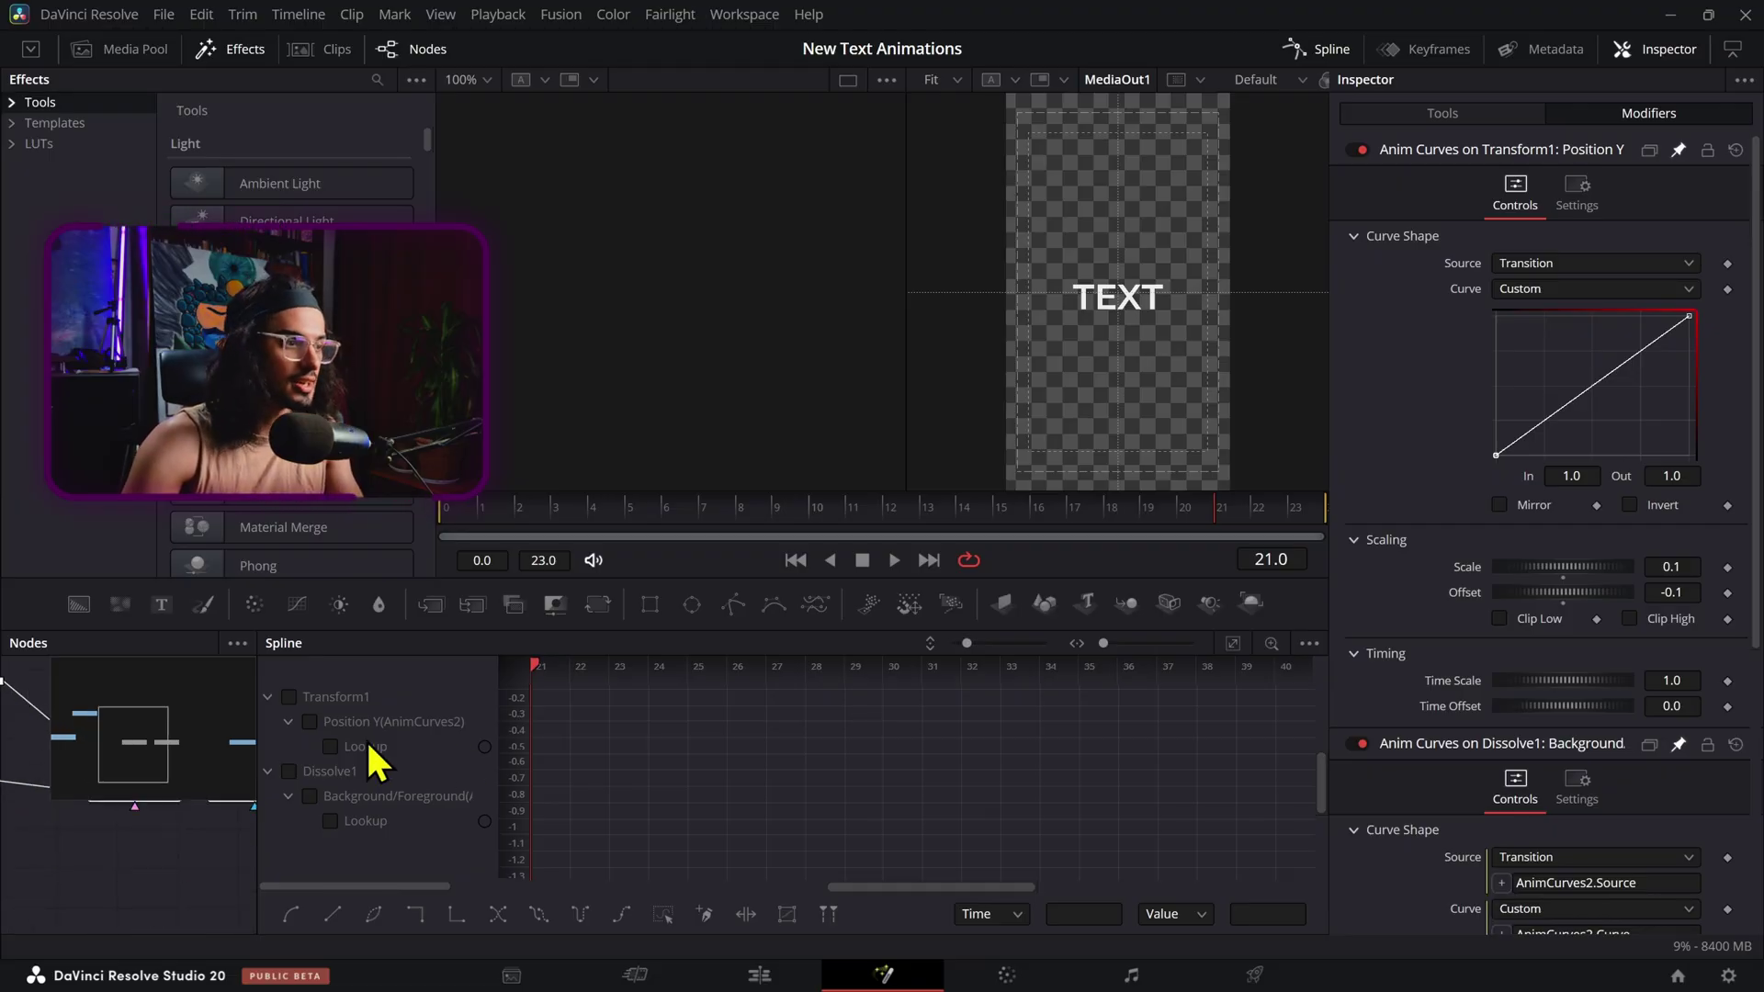
pyautogui.click(330, 746)
pyautogui.click(331, 821)
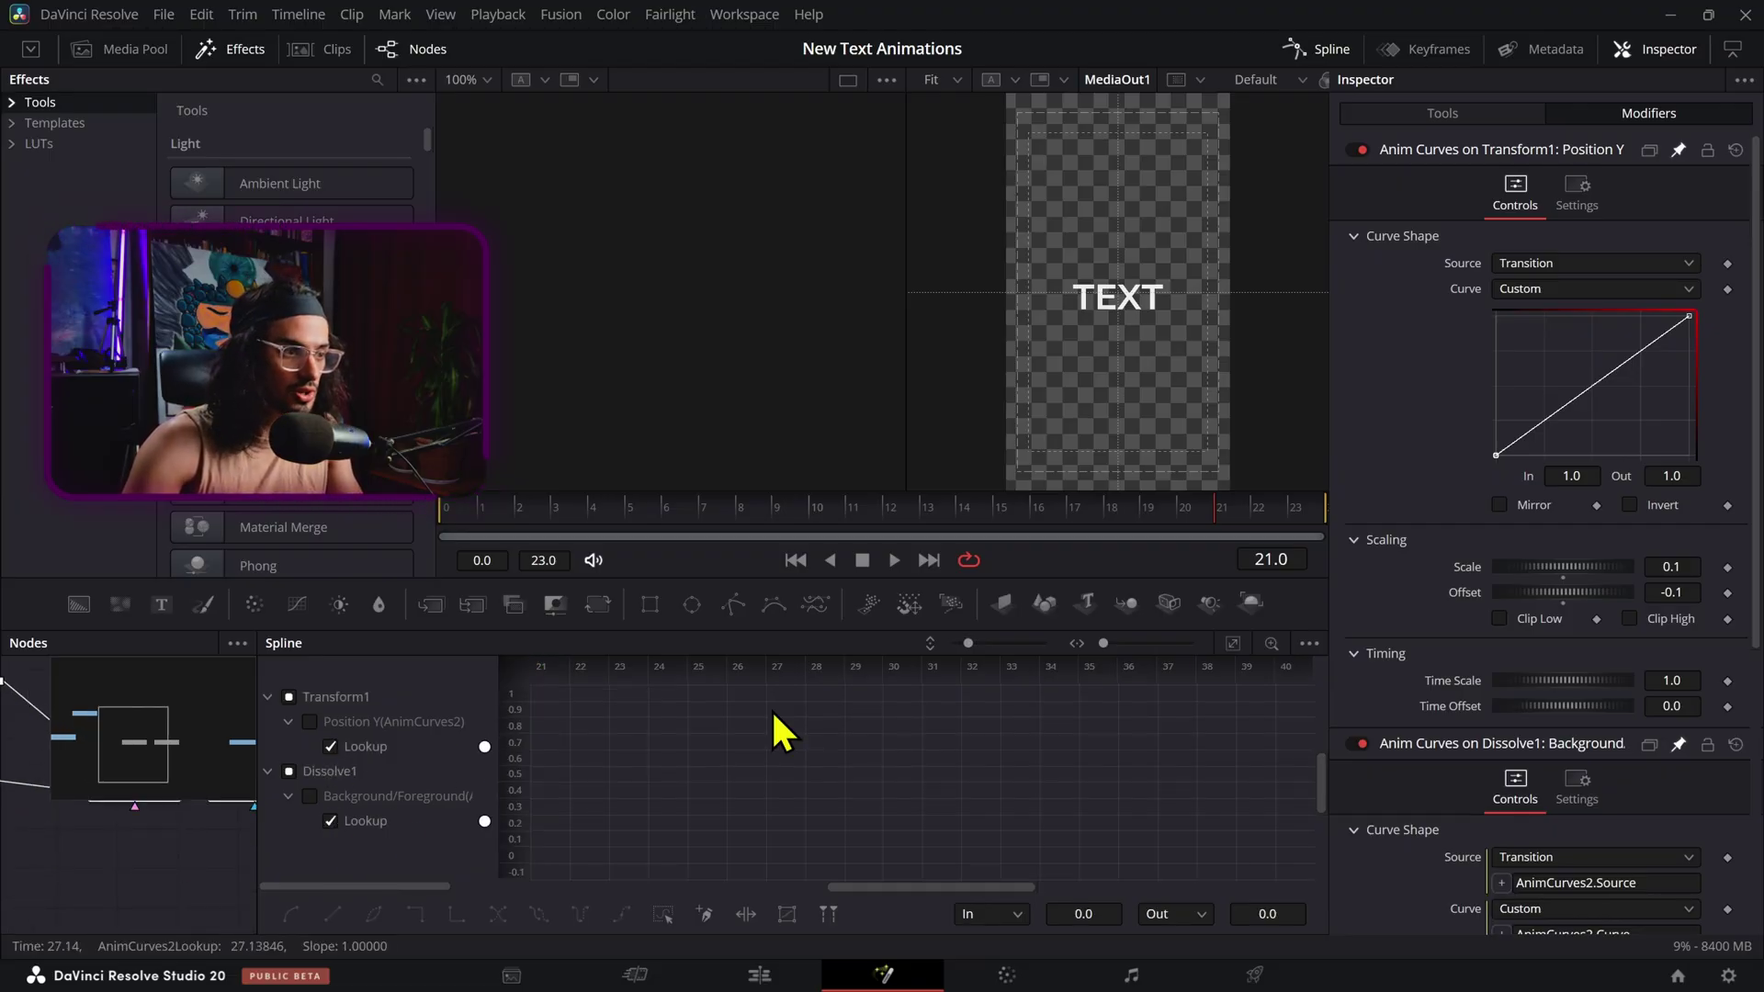
pyautogui.click(1233, 645)
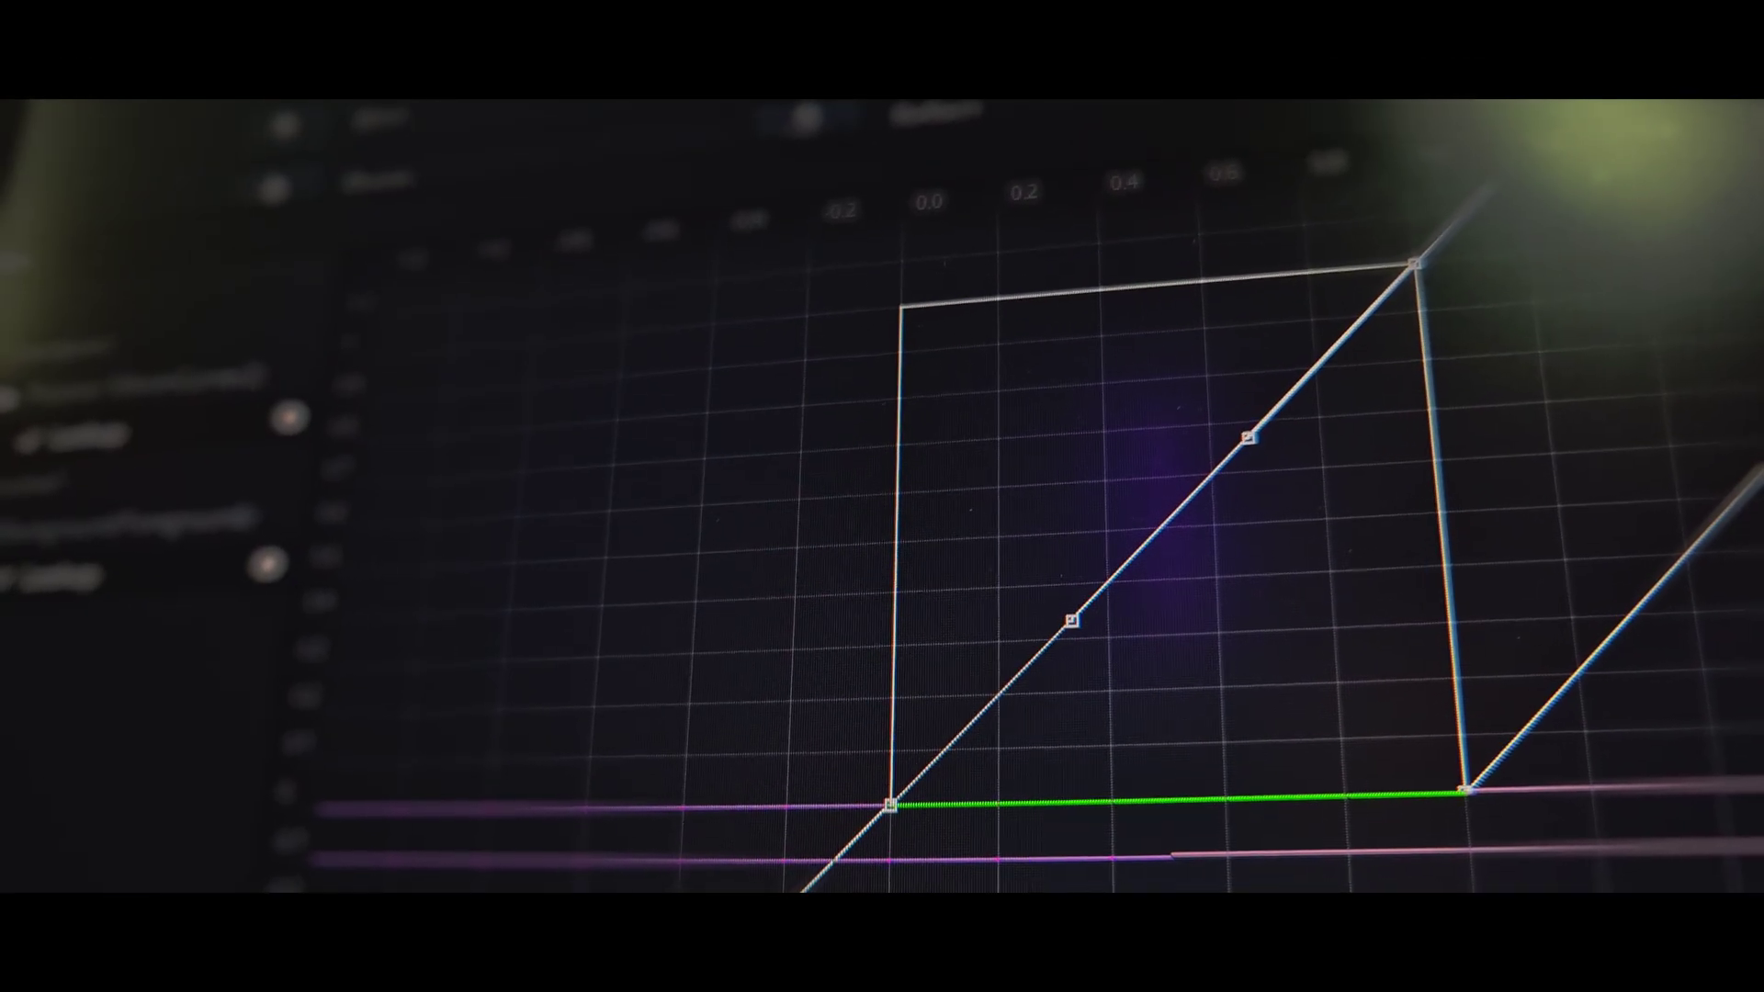
# Step: Smooth both Lookup keyframes and steepen their handles to Ease In 78.0 and Ease Out 81.8
pyautogui.press('s')
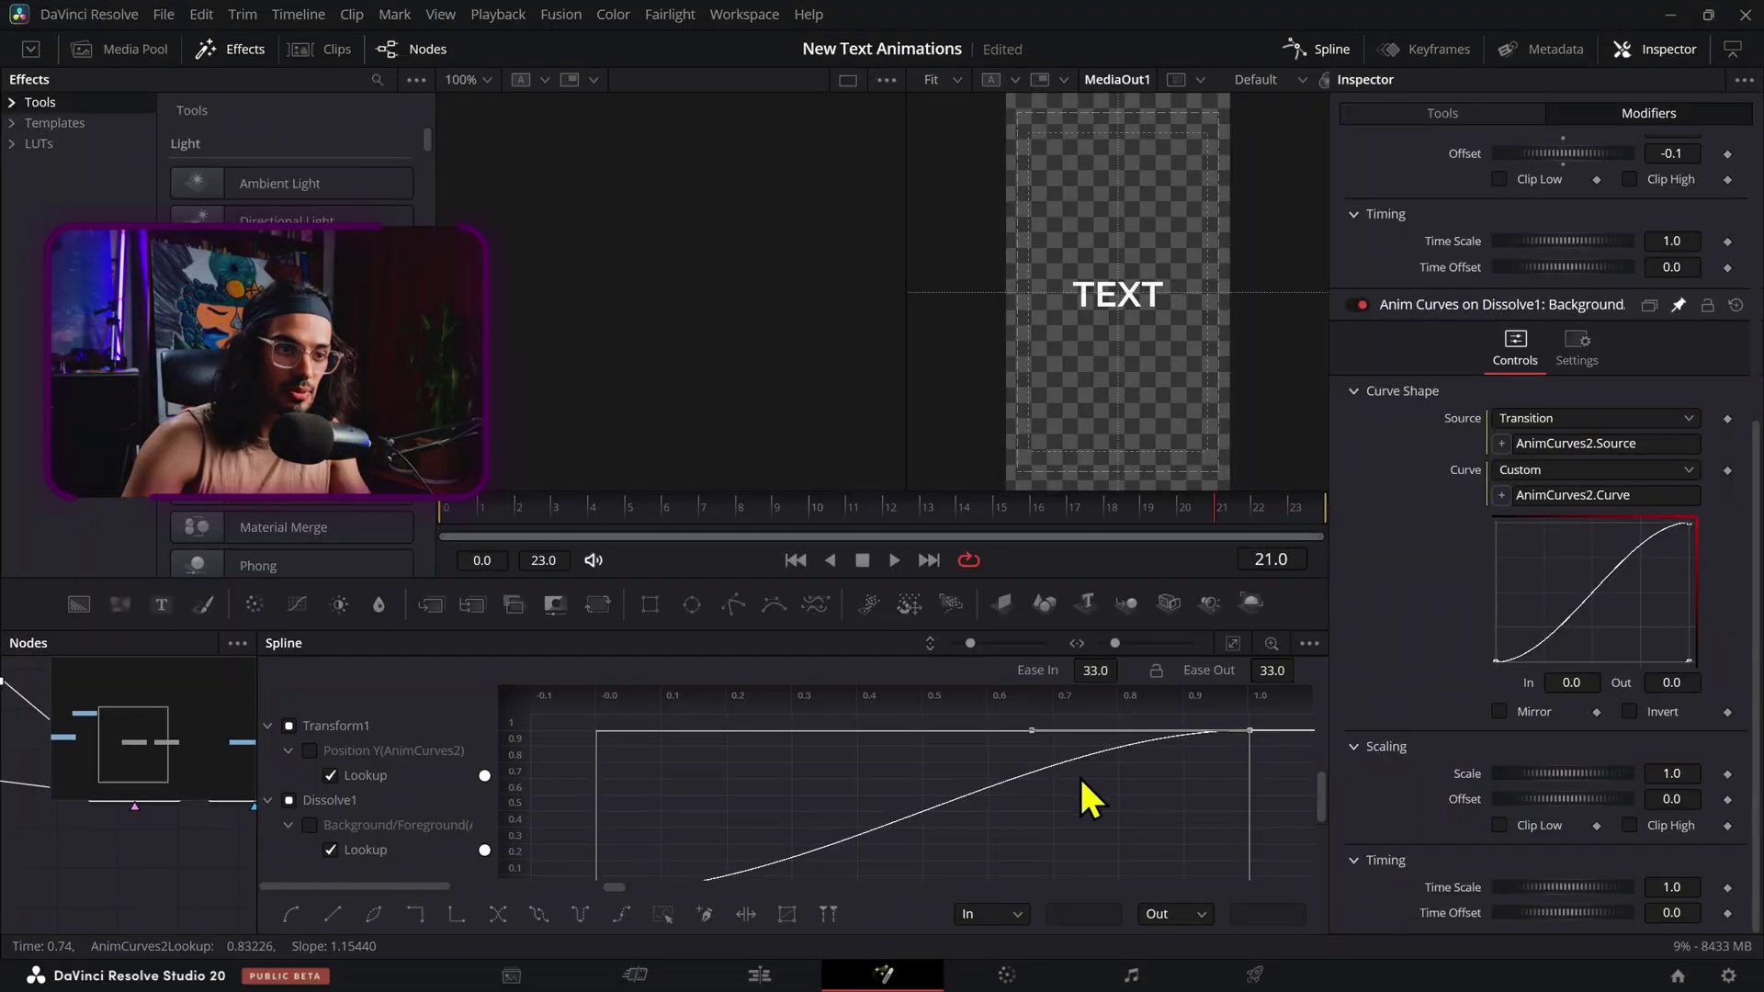
pyautogui.moveTo(1082, 799); pyautogui.dragTo(1105, 676)
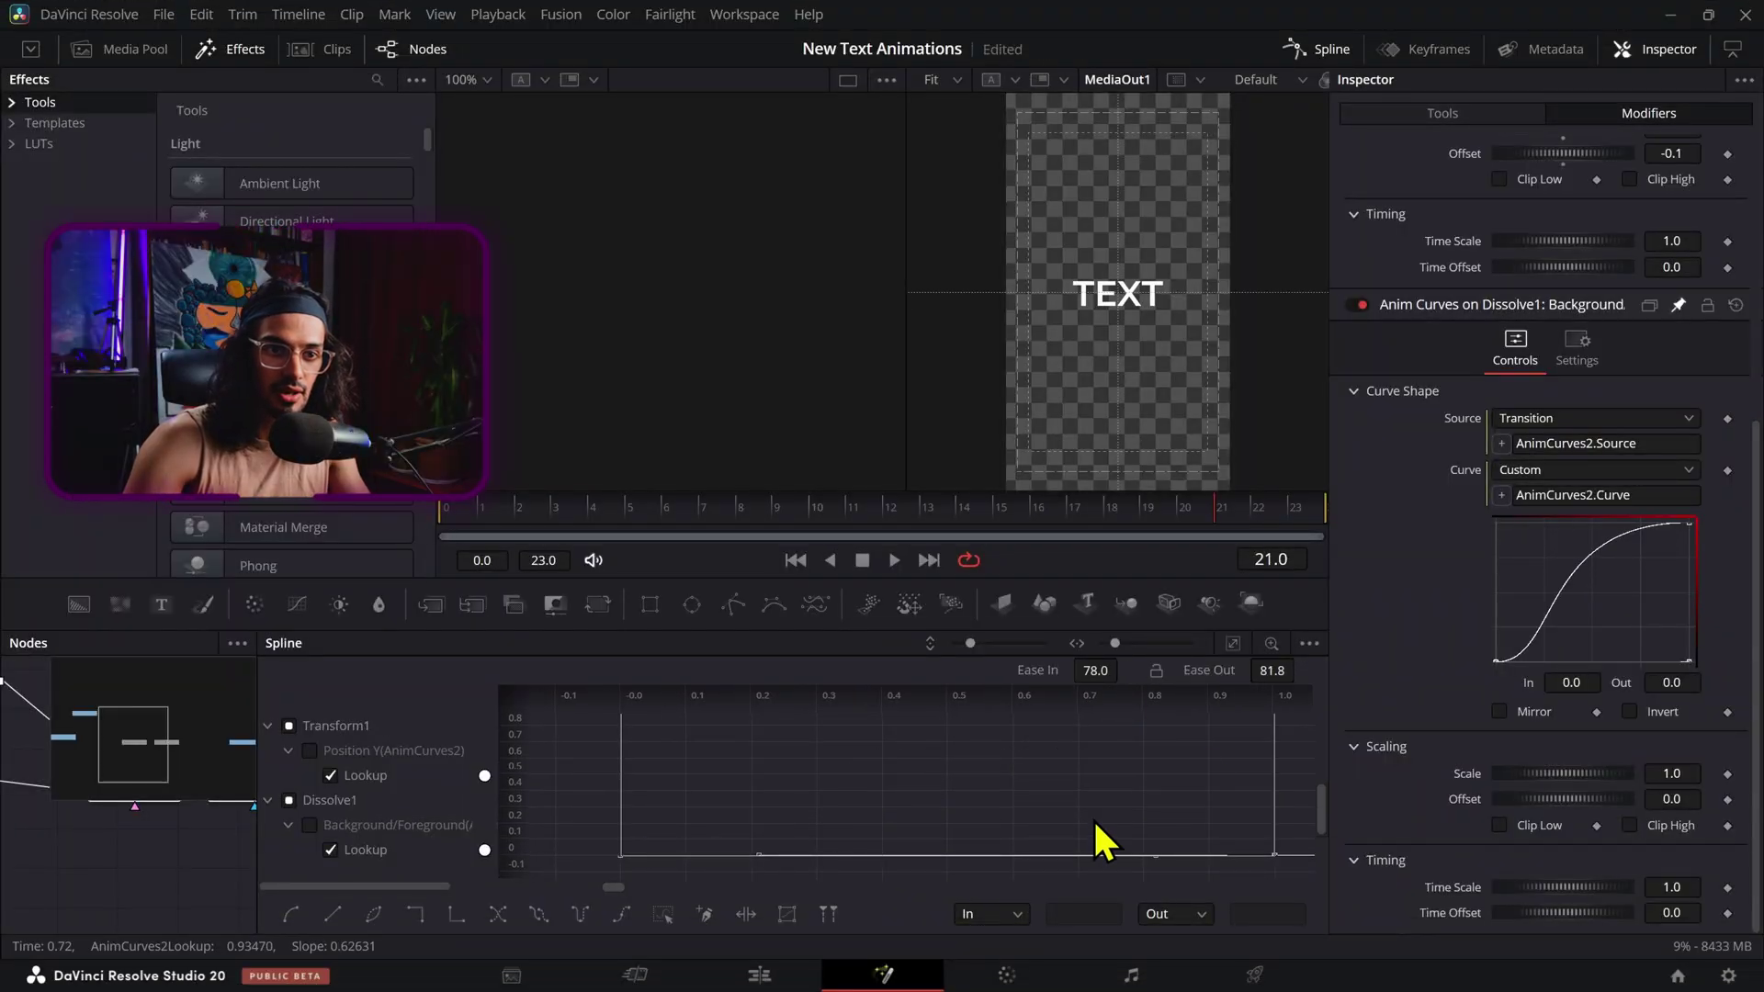
pyautogui.moveTo(1093, 818); pyautogui.dragTo(1059, 863)
pyautogui.scroll(3, 1543, 610)
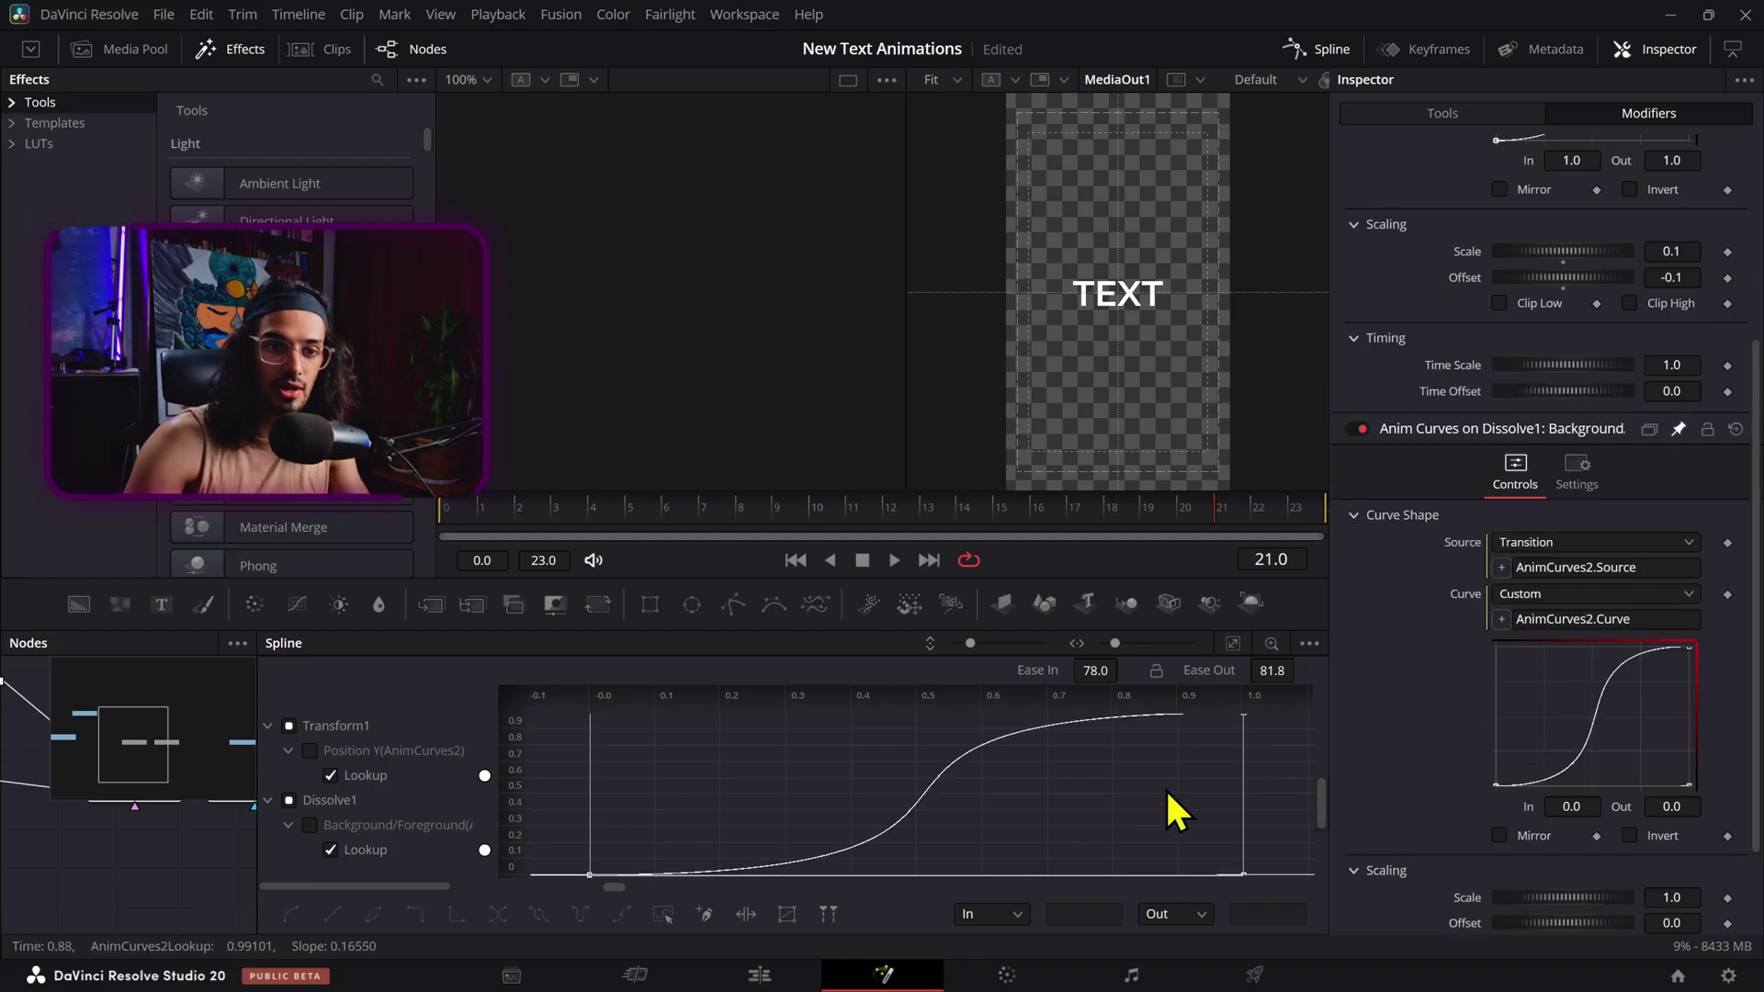
pyautogui.scroll(7, 1516, 758)
pyautogui.scroll(-10, 1616, 500)
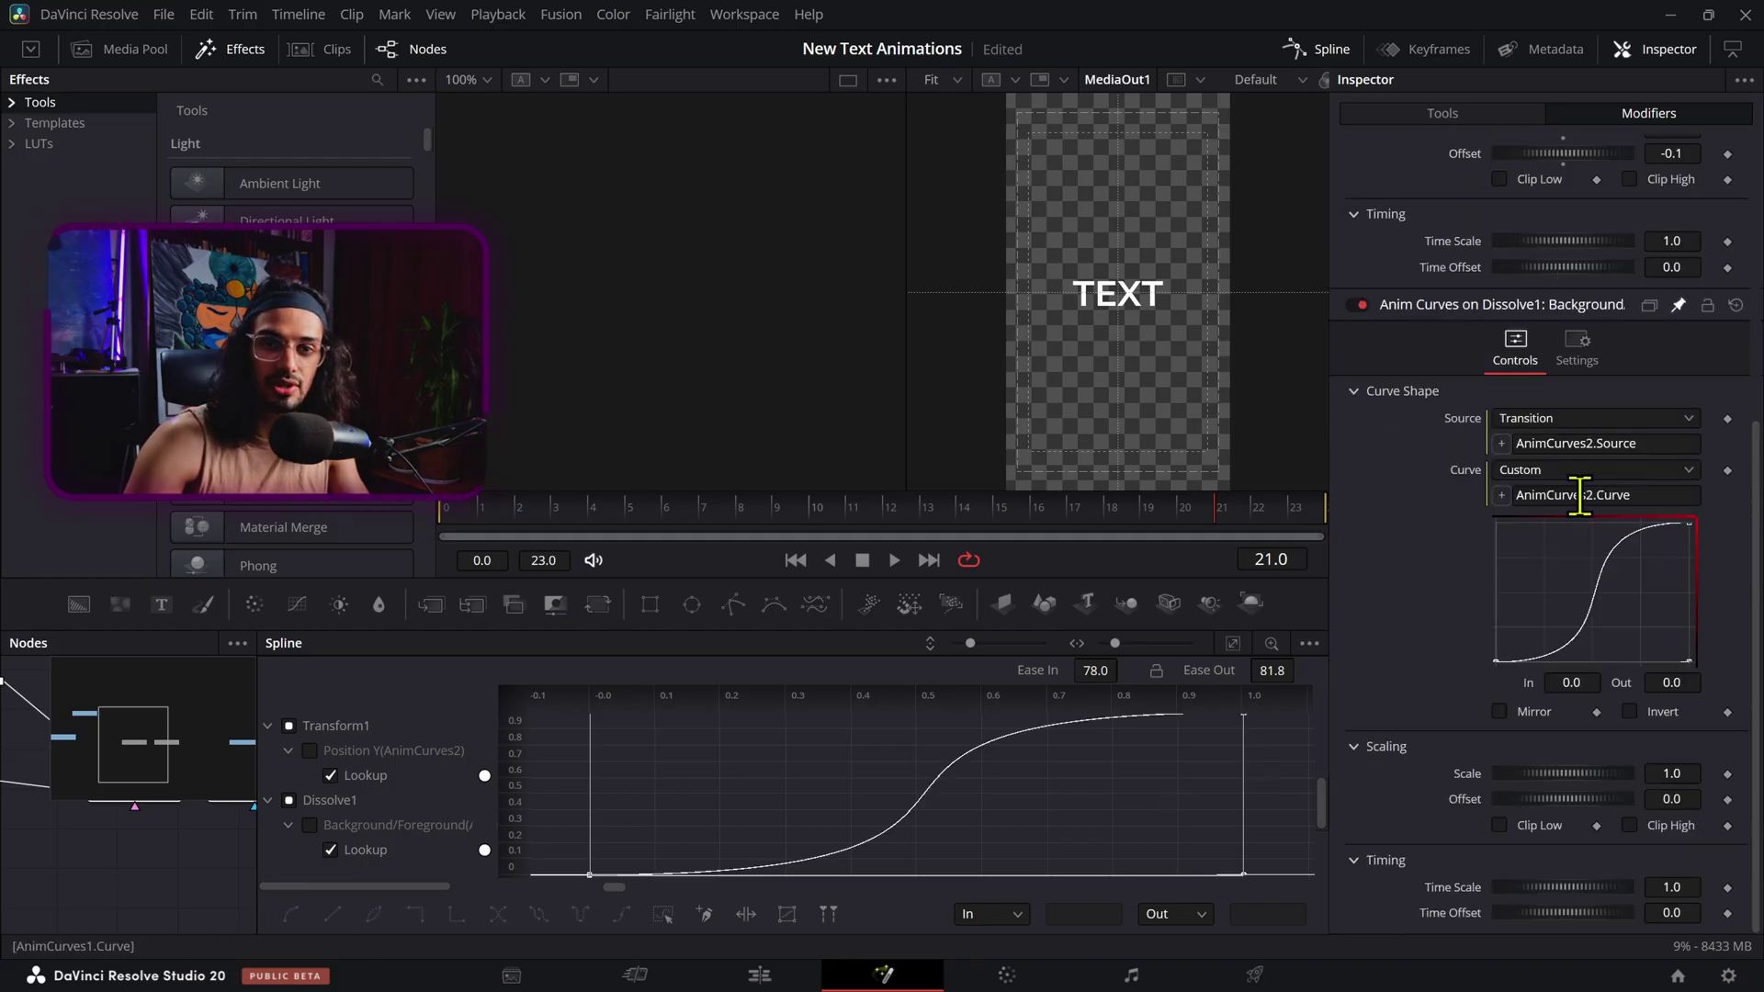